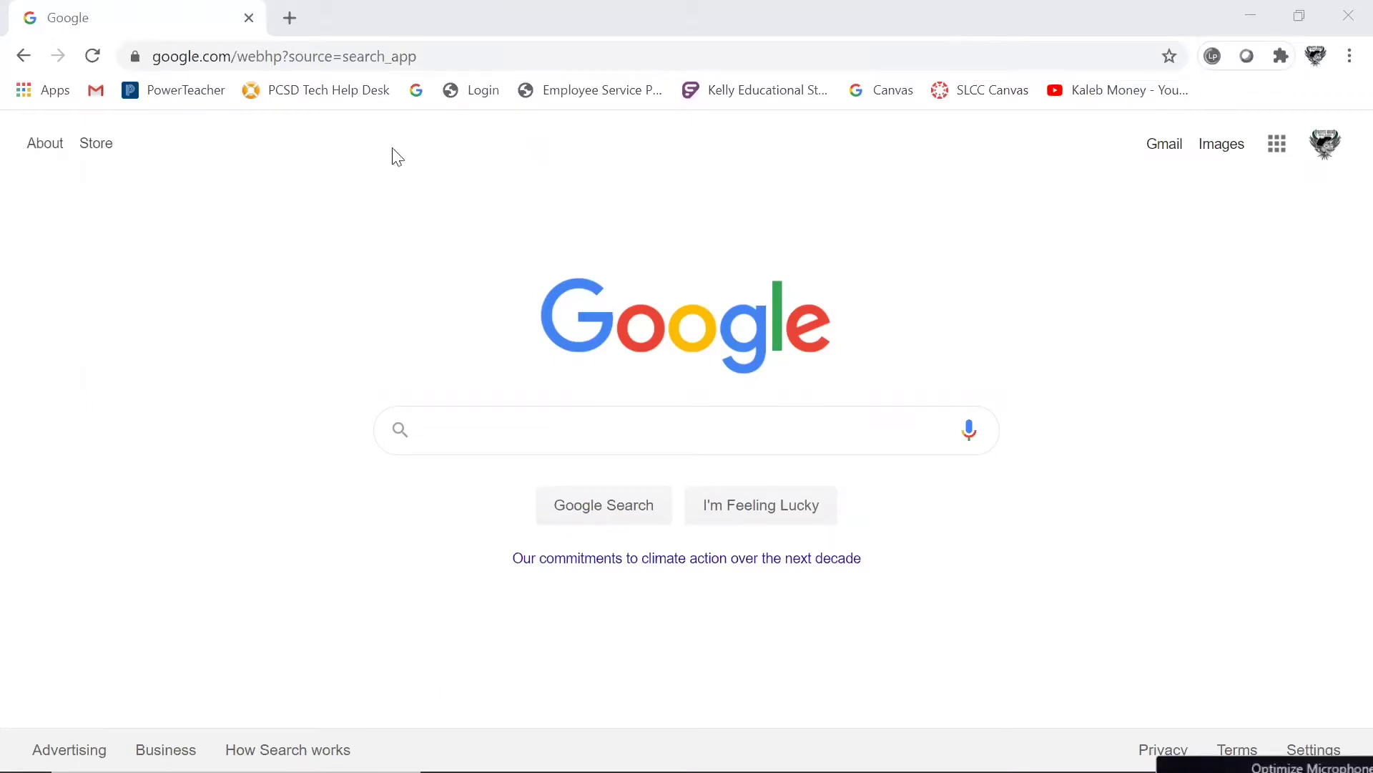
Go to torchmate.com and search the site for "cad"
click(447, 58)
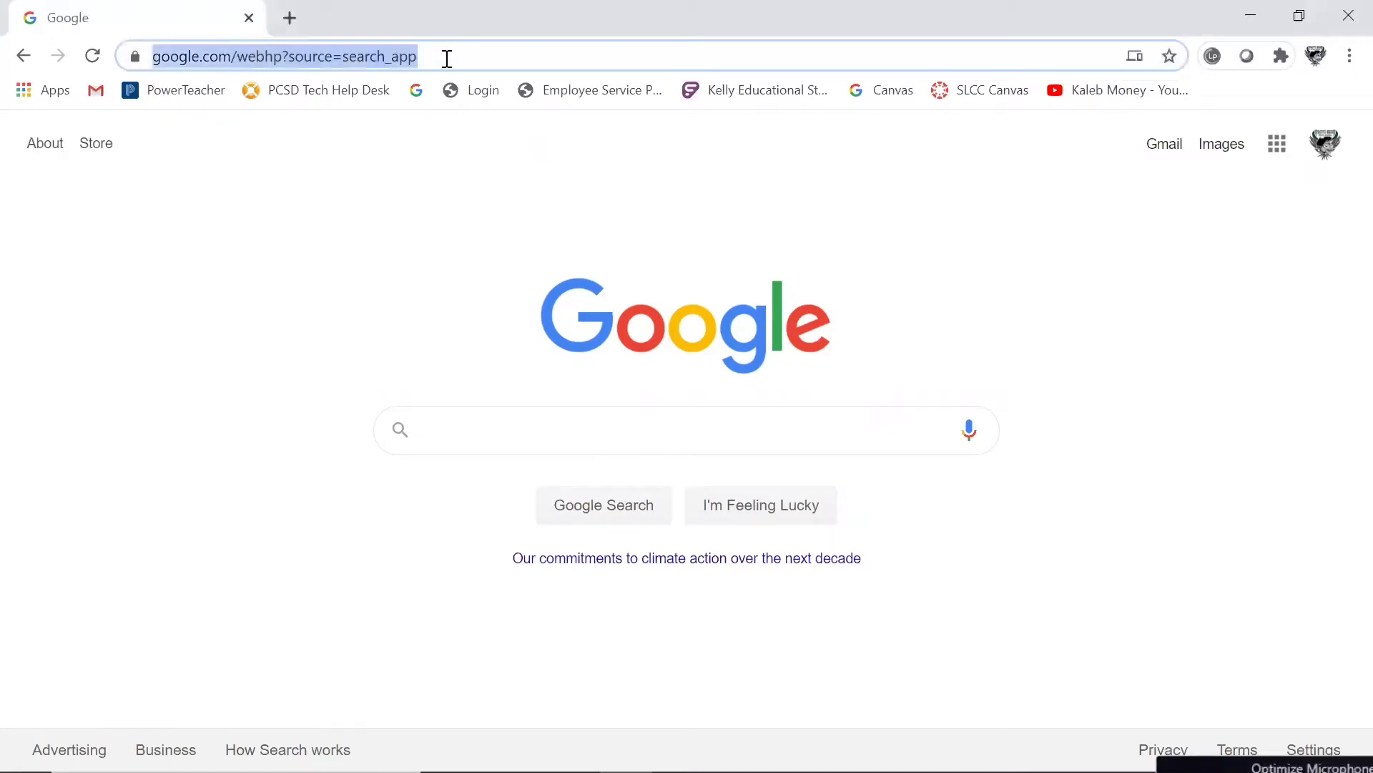
text(torchmate.com)
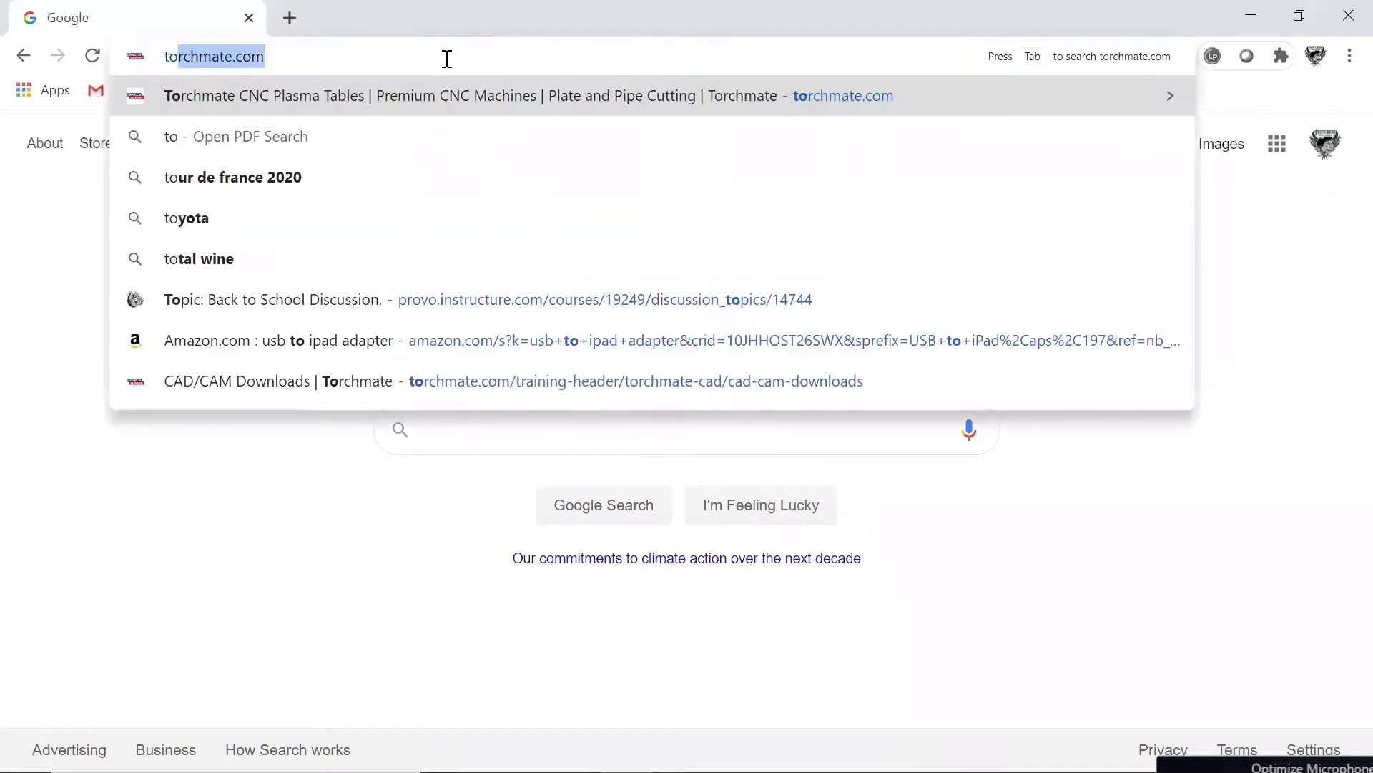
key(Return)
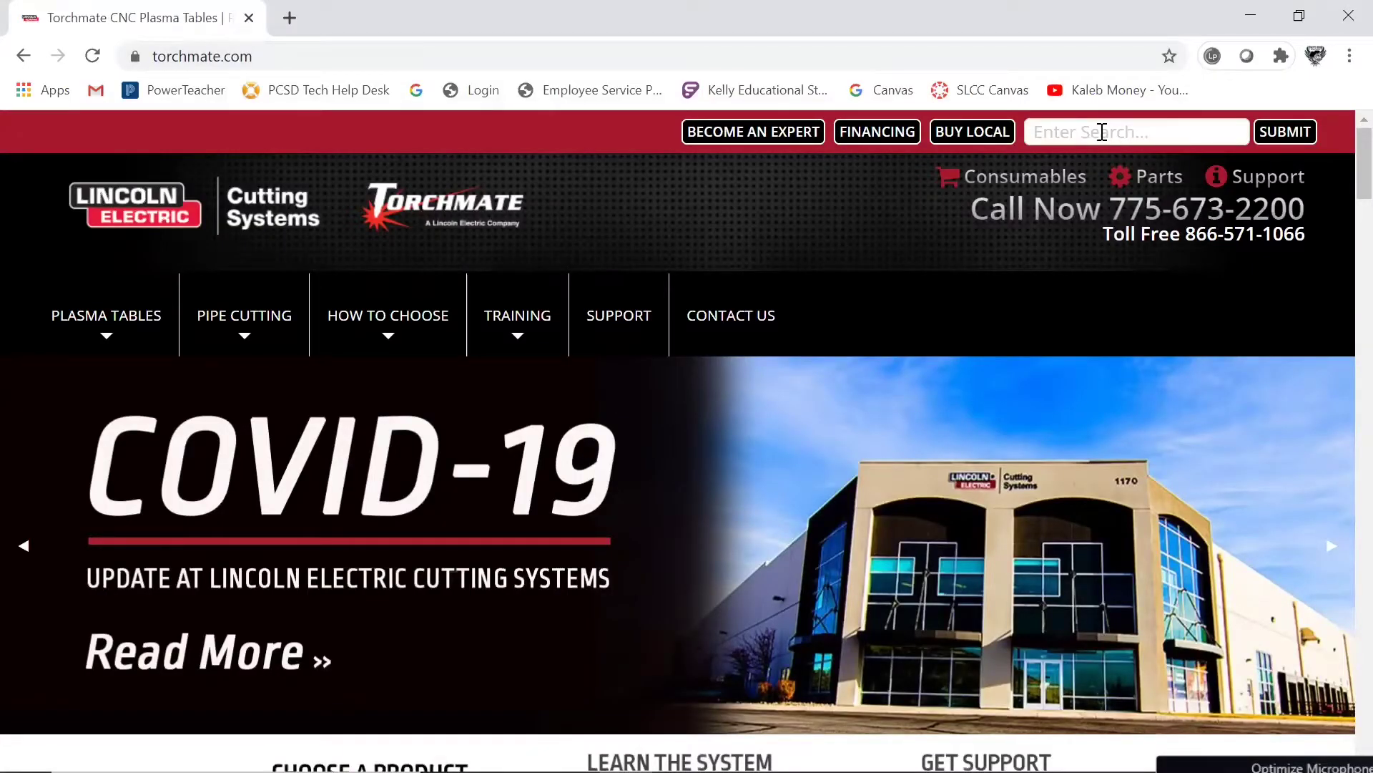
click(1103, 133)
text(cad)
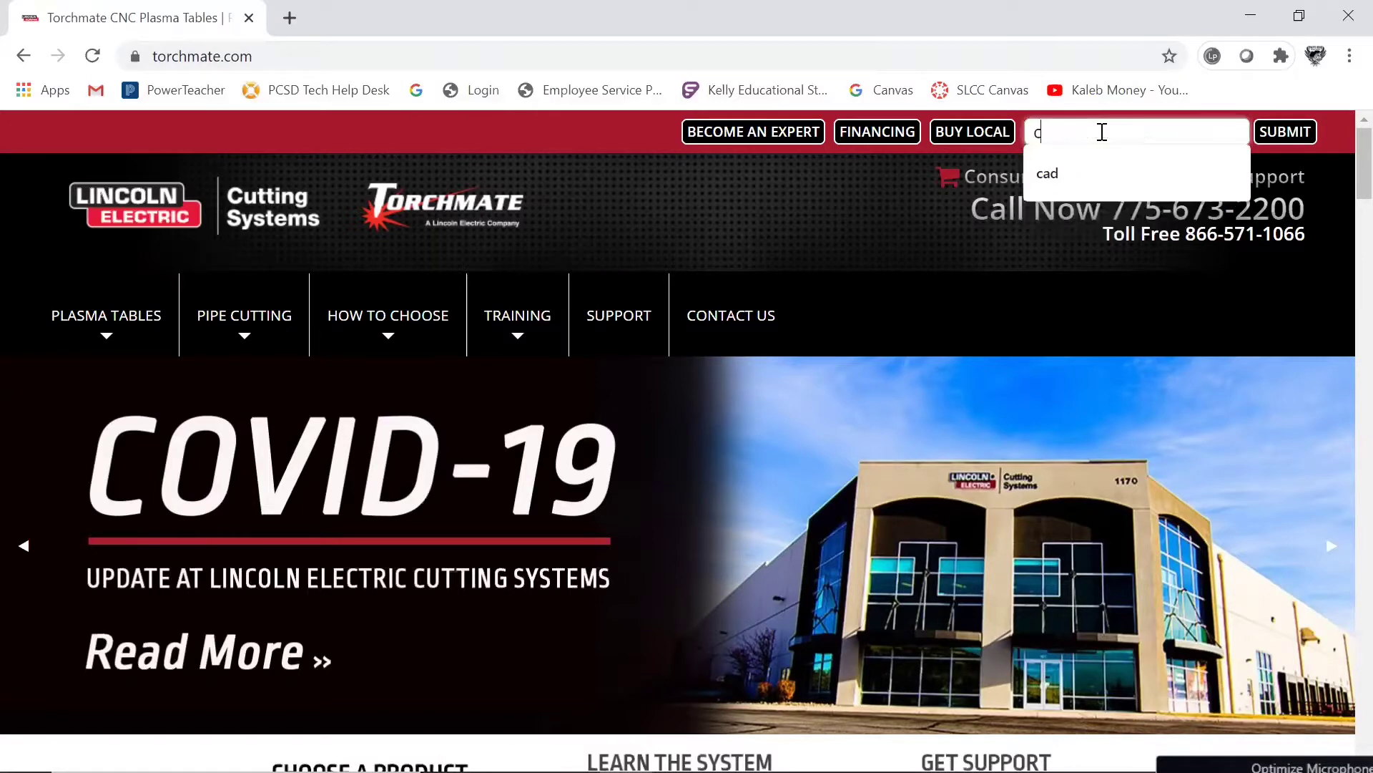
key(Return)
Open the CAD/CAM Downloads page from the search results and select the CAD 9 EDU Student Software entry
scroll(708, 525, down, 15)
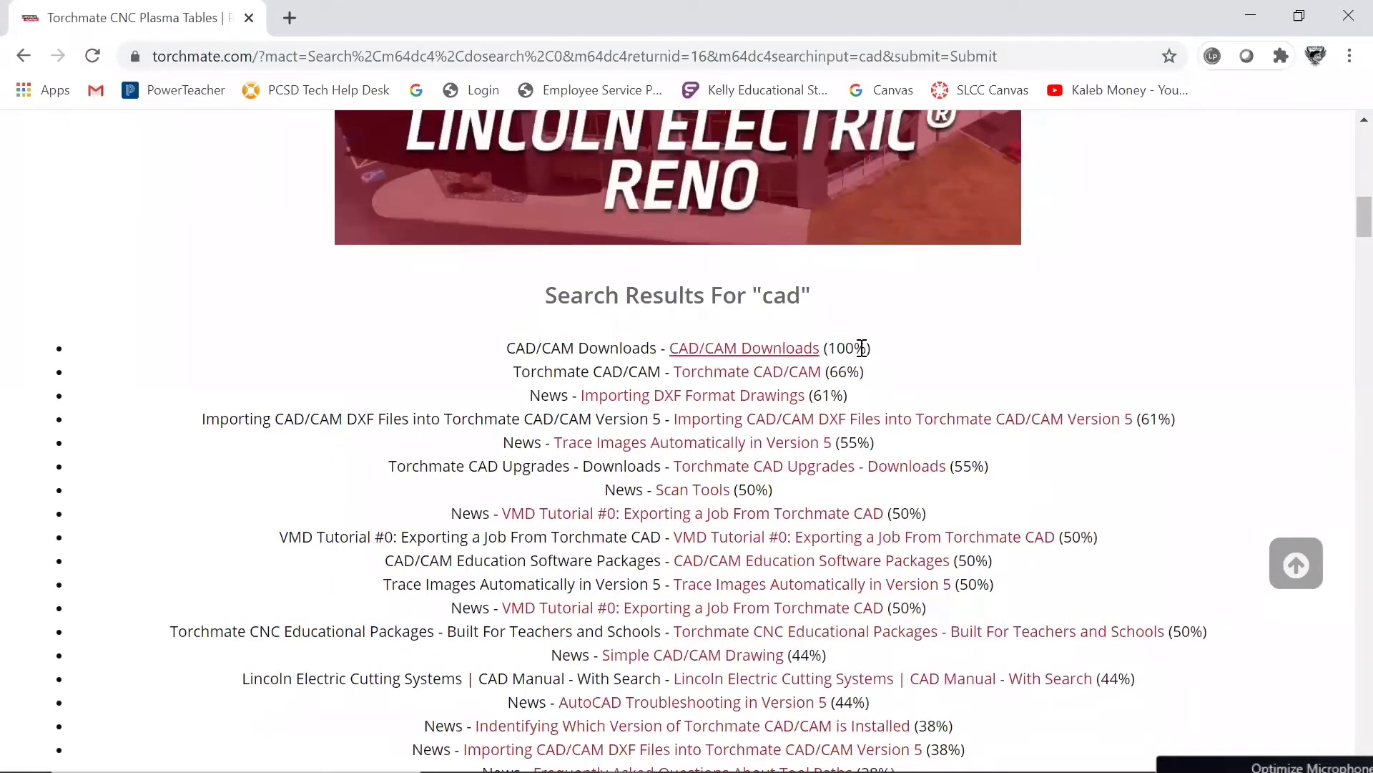
click(759, 355)
scroll(766, 493, down, 2)
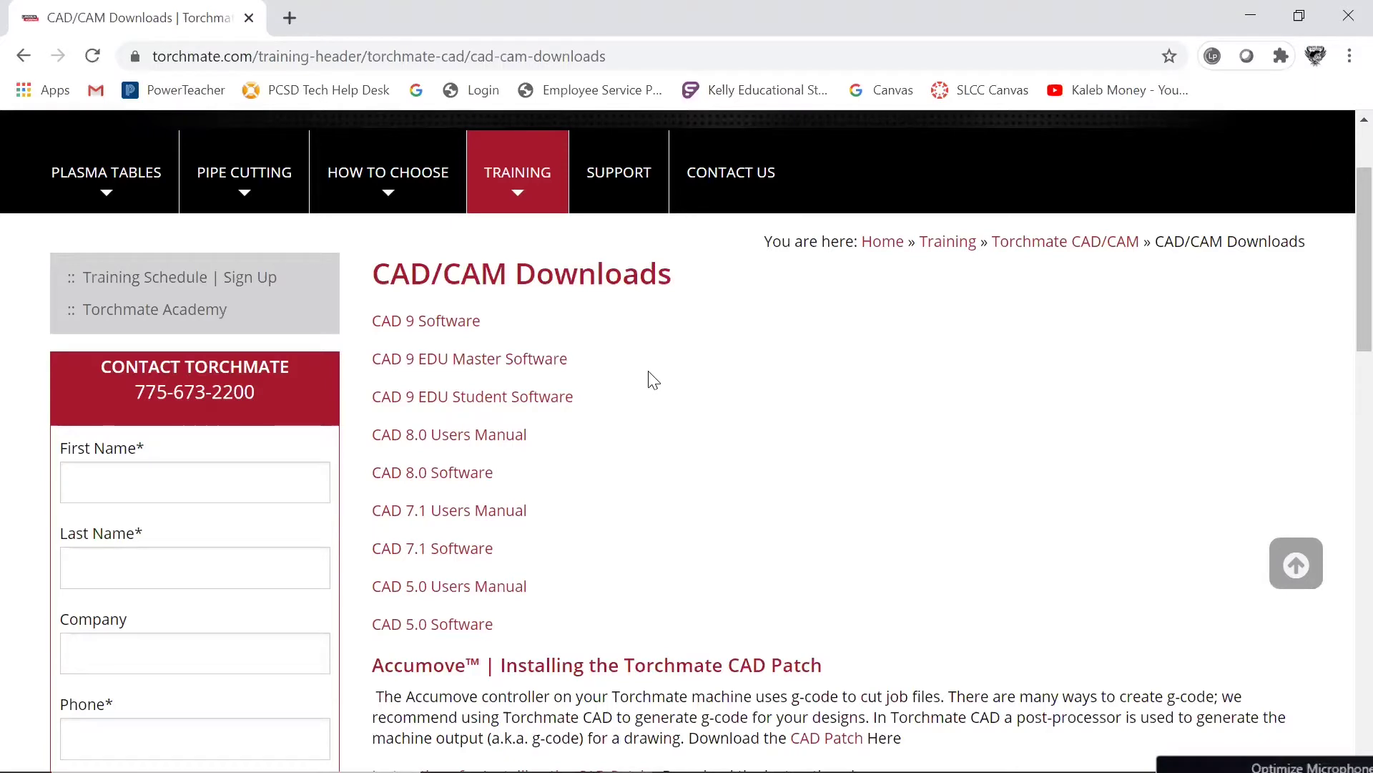
drag(603, 408, 372, 404)
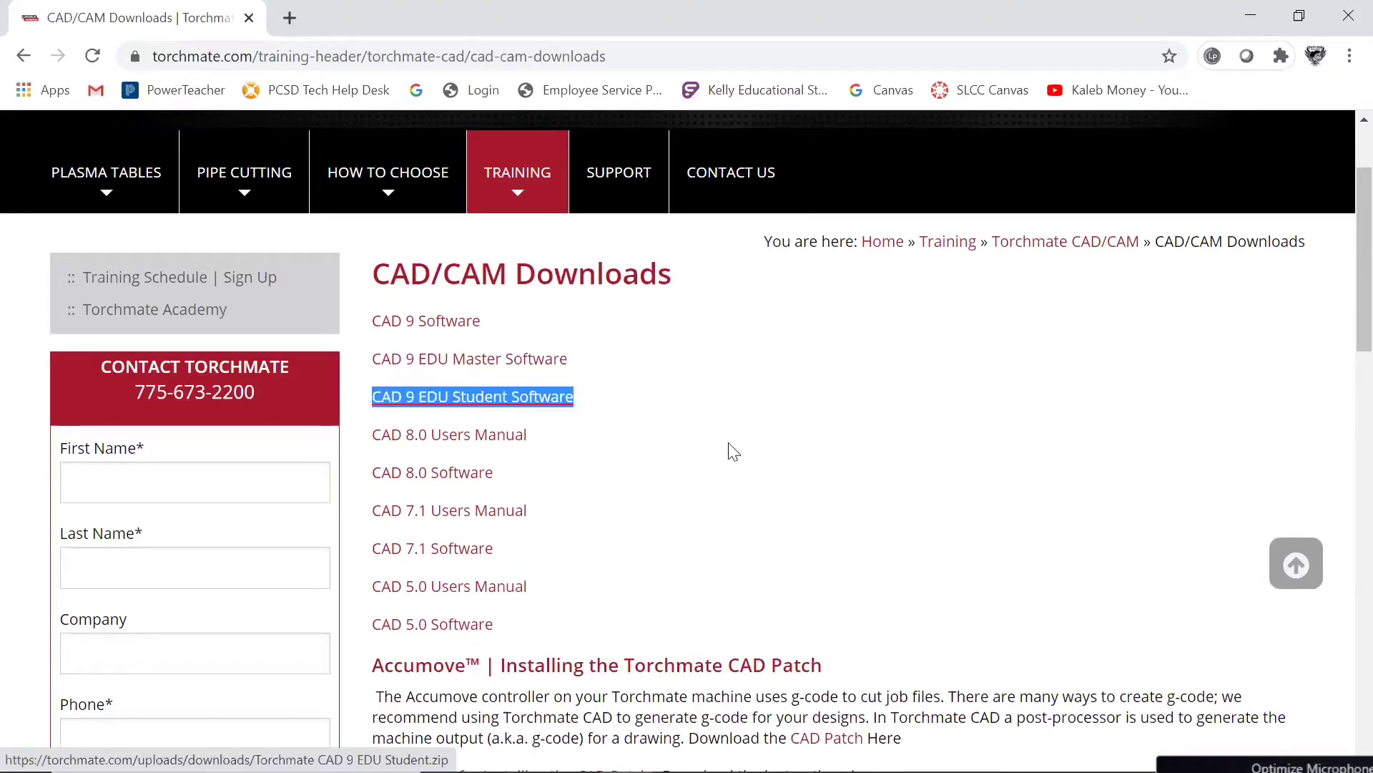
key(Return)
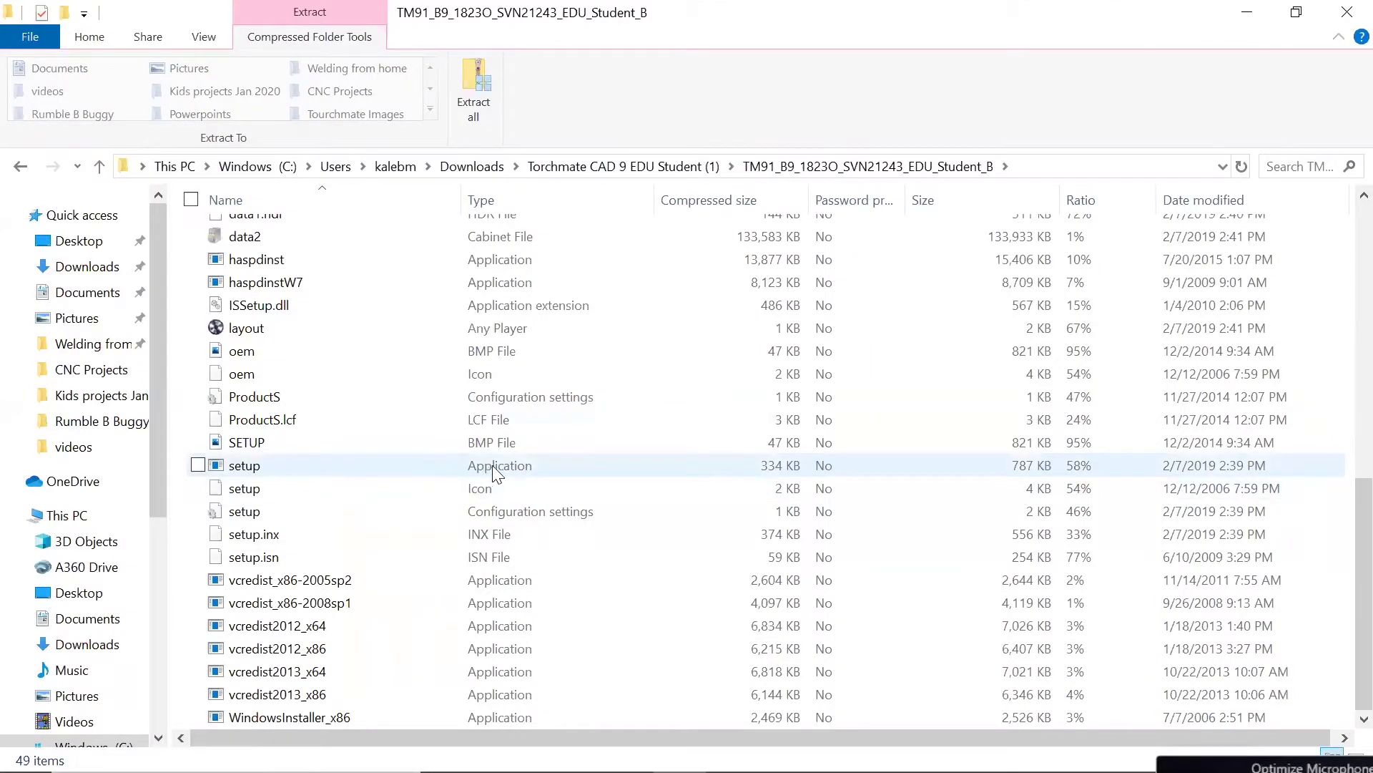
Run the setup application from the EDU Student folder with English (United States) as the installation language
click(491, 467)
right_click(259, 469)
key(o)
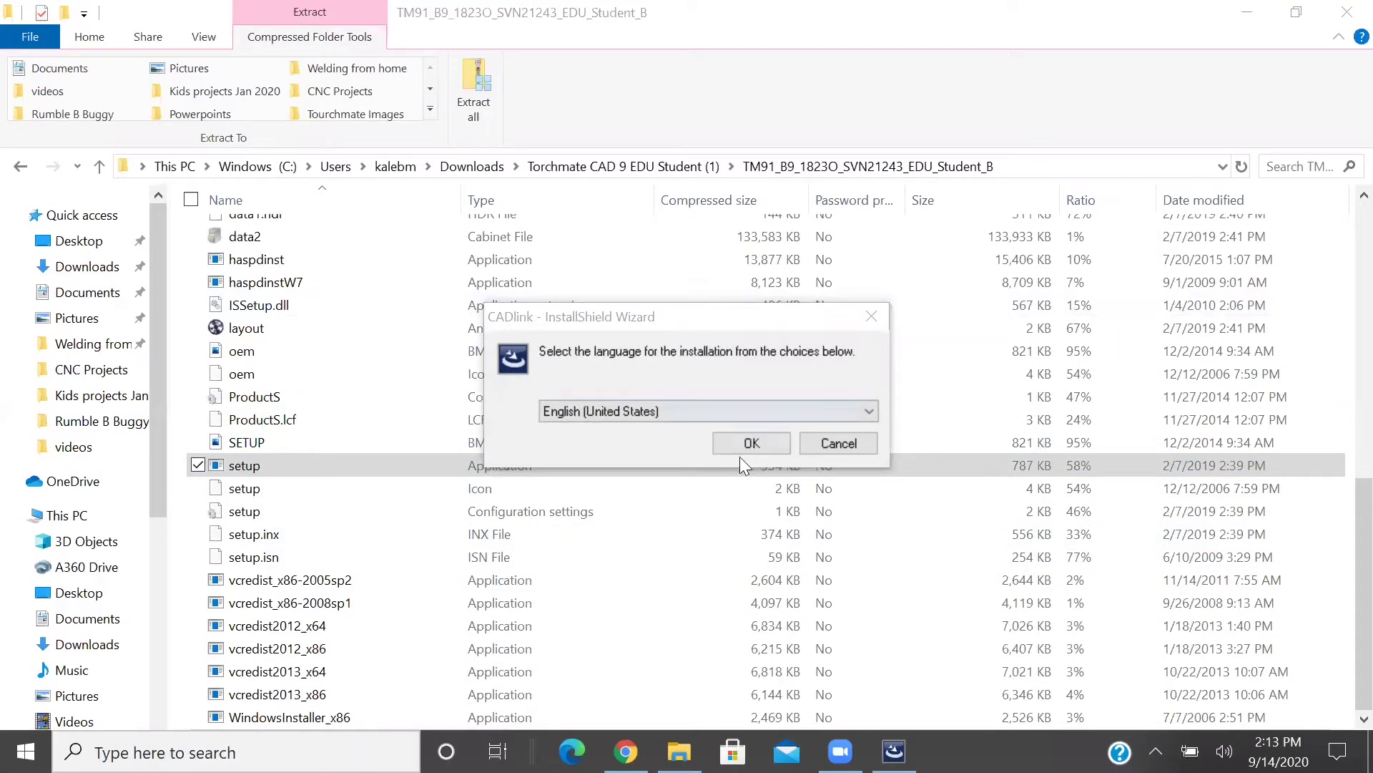
click(751, 443)
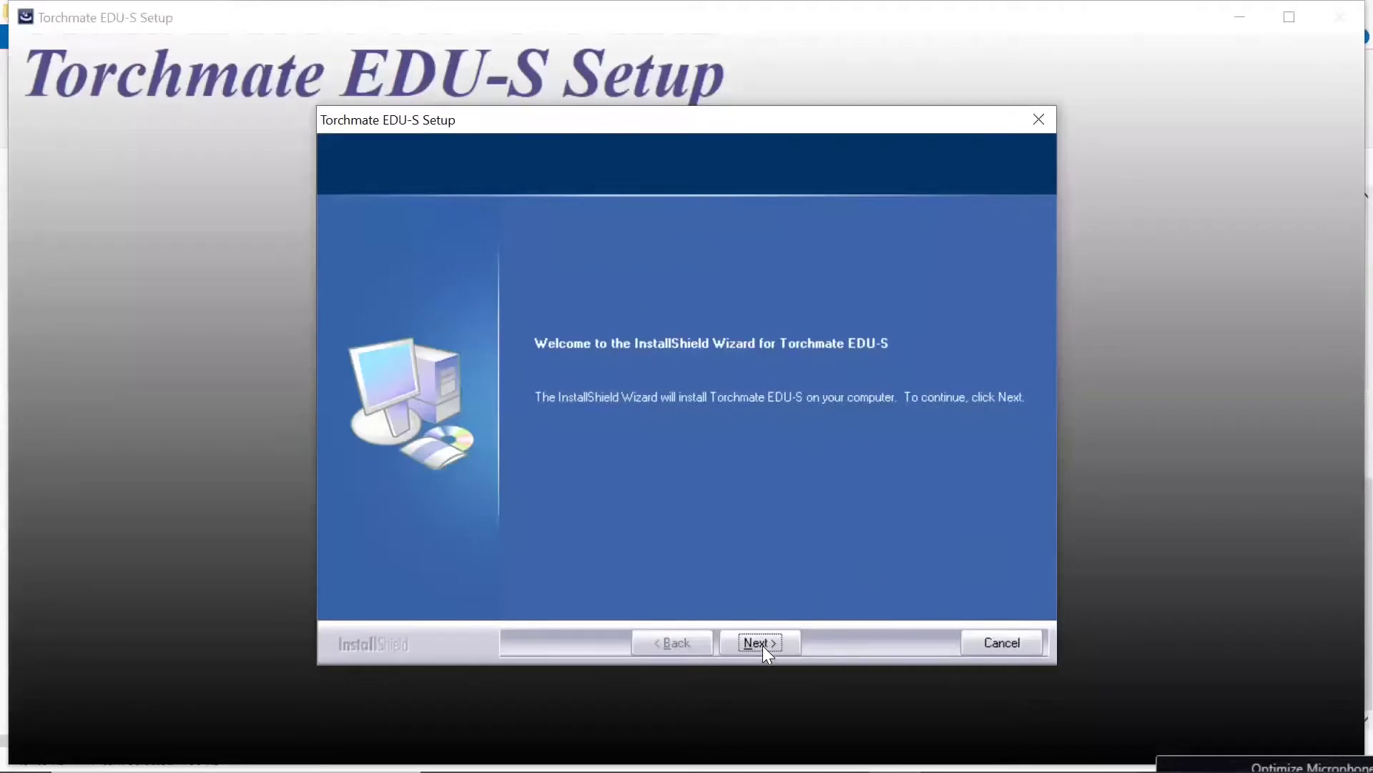
Install Torchmate EDU-S with the license accepted, Full Install, the default program folder and Imperial units, skipping the font installation
click(762, 646)
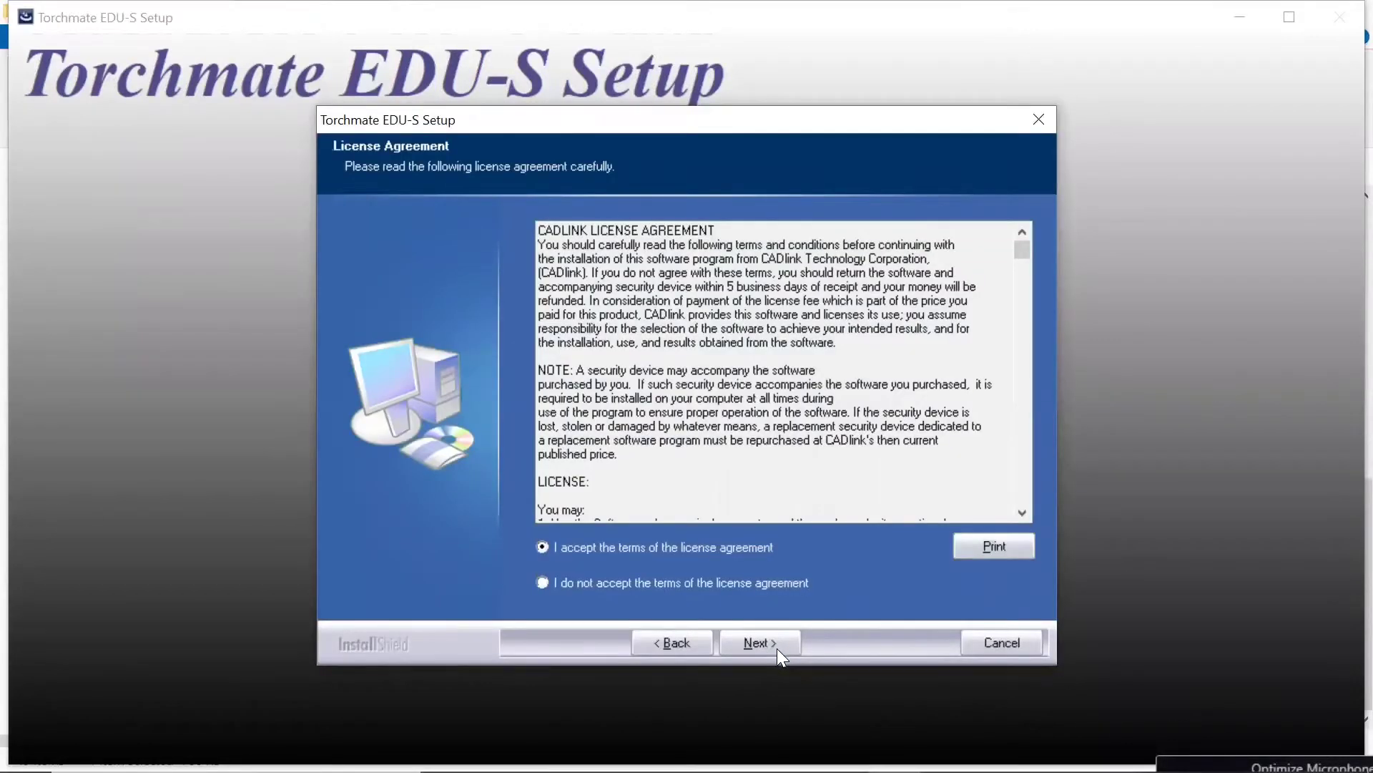
click(777, 646)
key(Return)
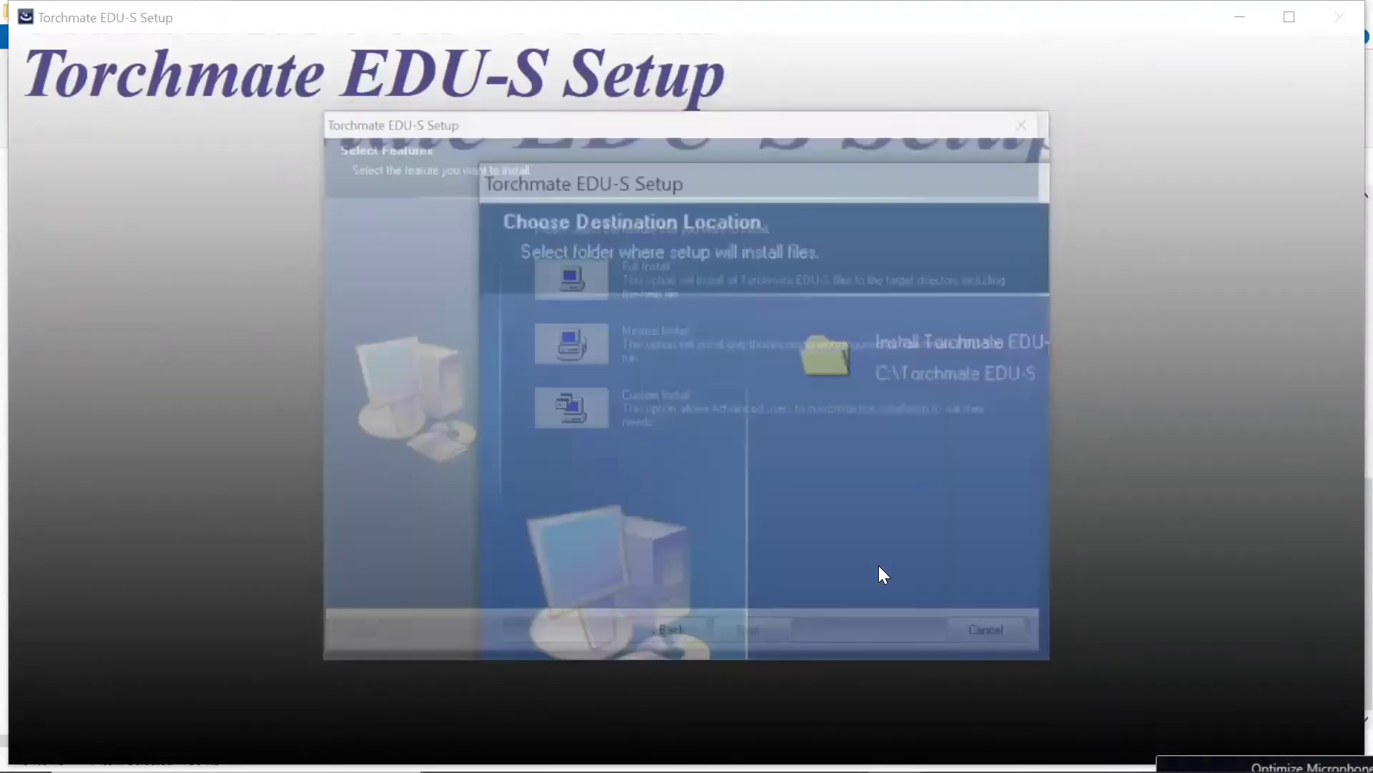
click(608, 279)
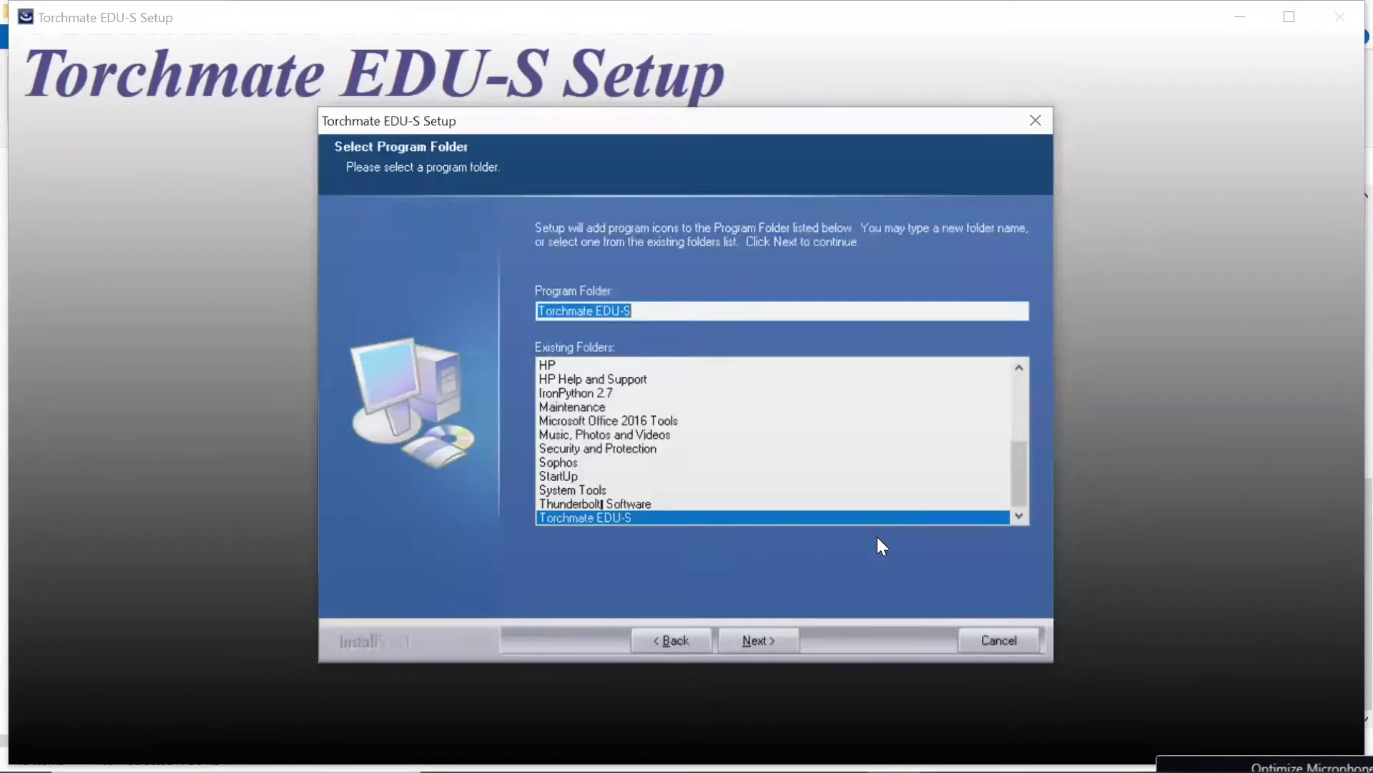
key(Return)
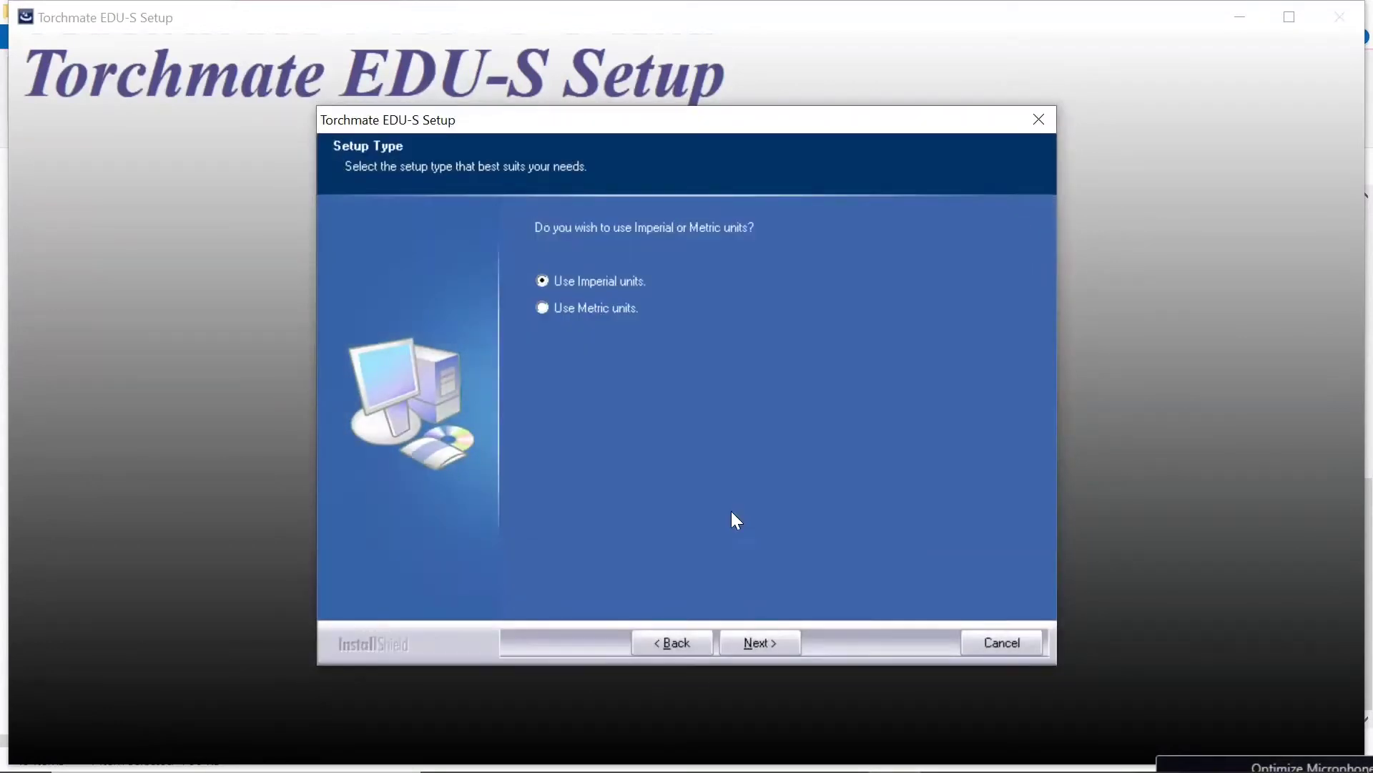
click(761, 644)
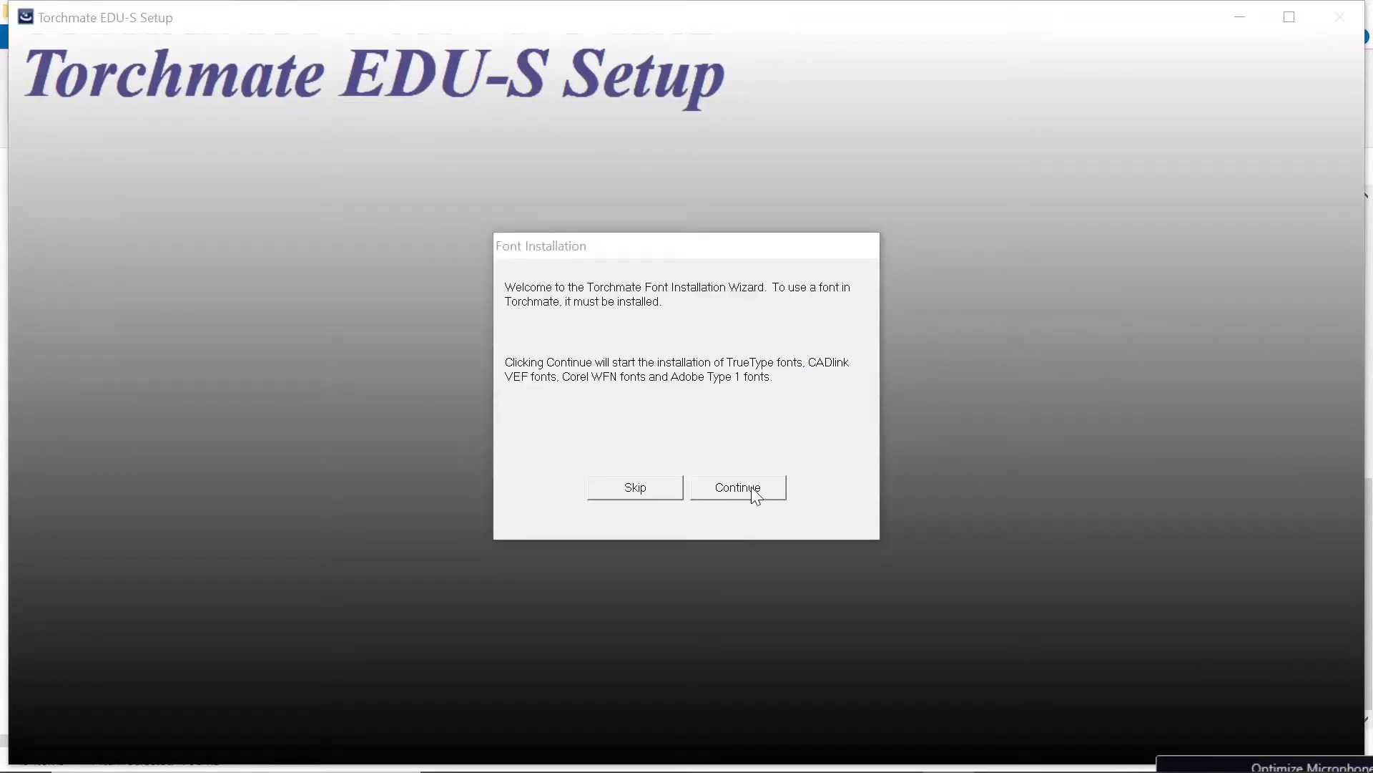
click(635, 488)
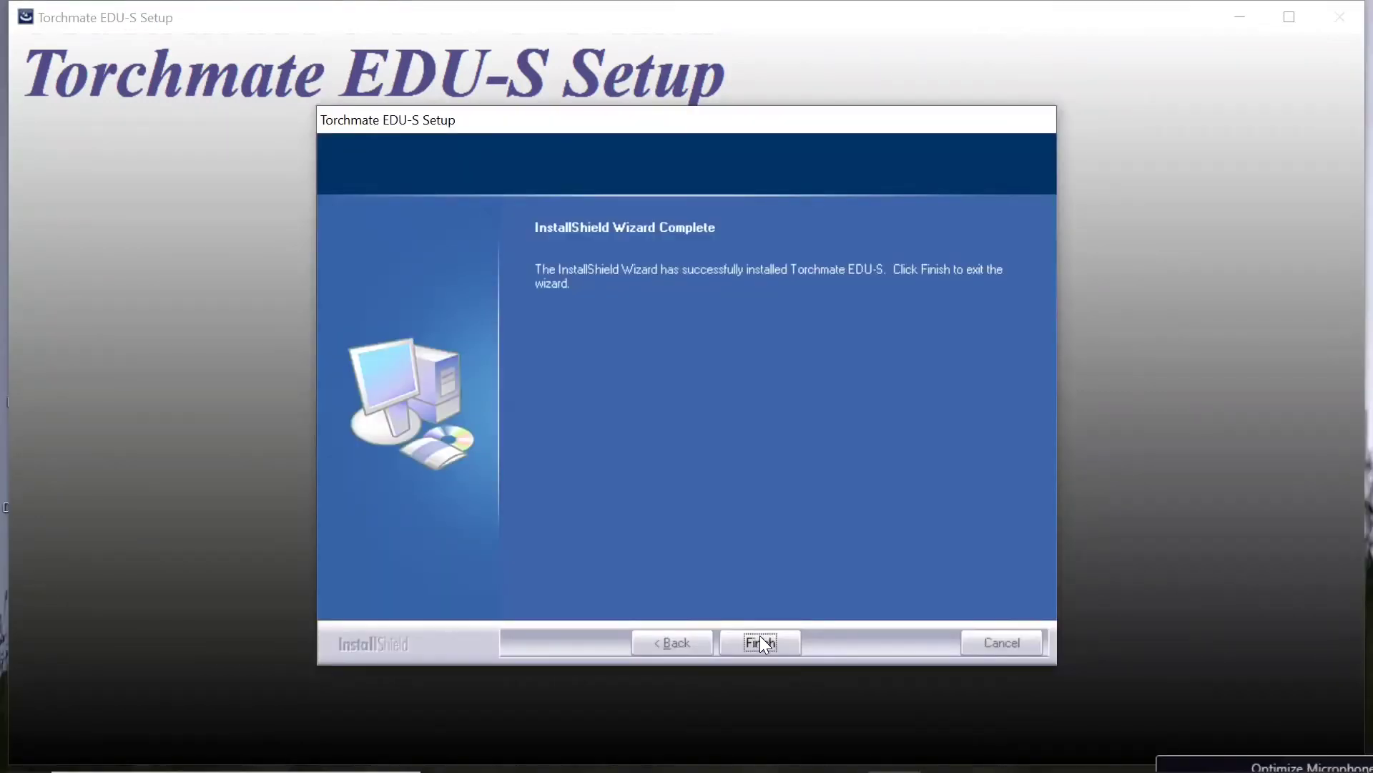
click(760, 639)
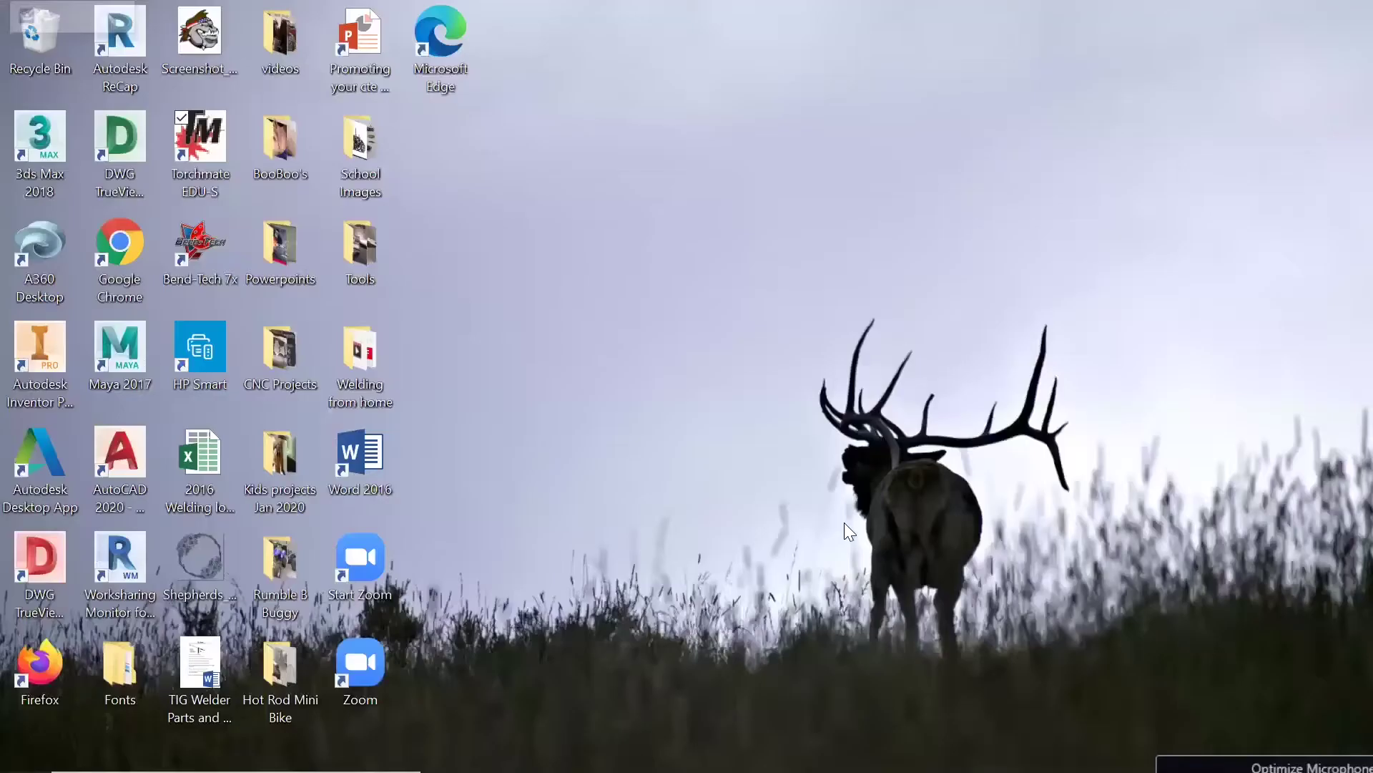
Launch Torchmate EDU-S from the desktop and maximize its window
double_click(210, 149)
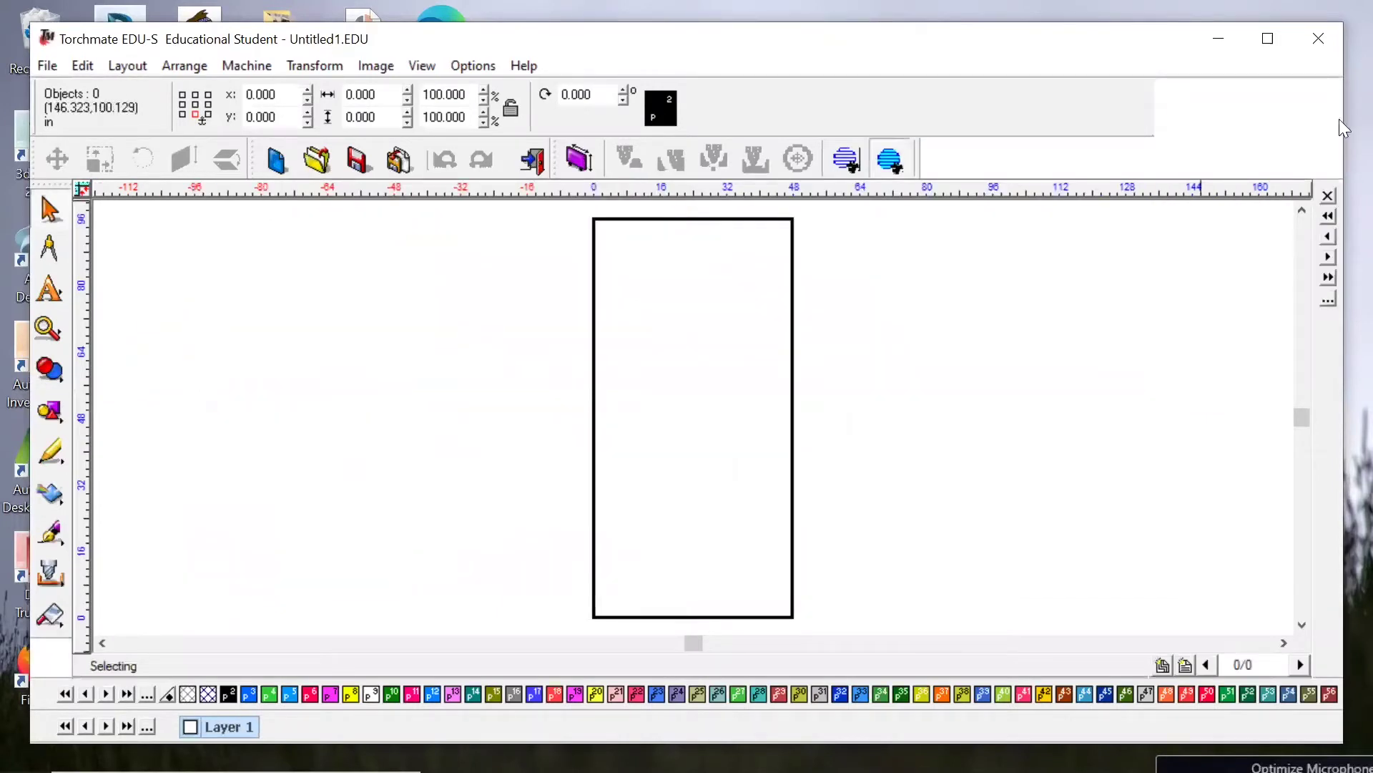
click(1267, 39)
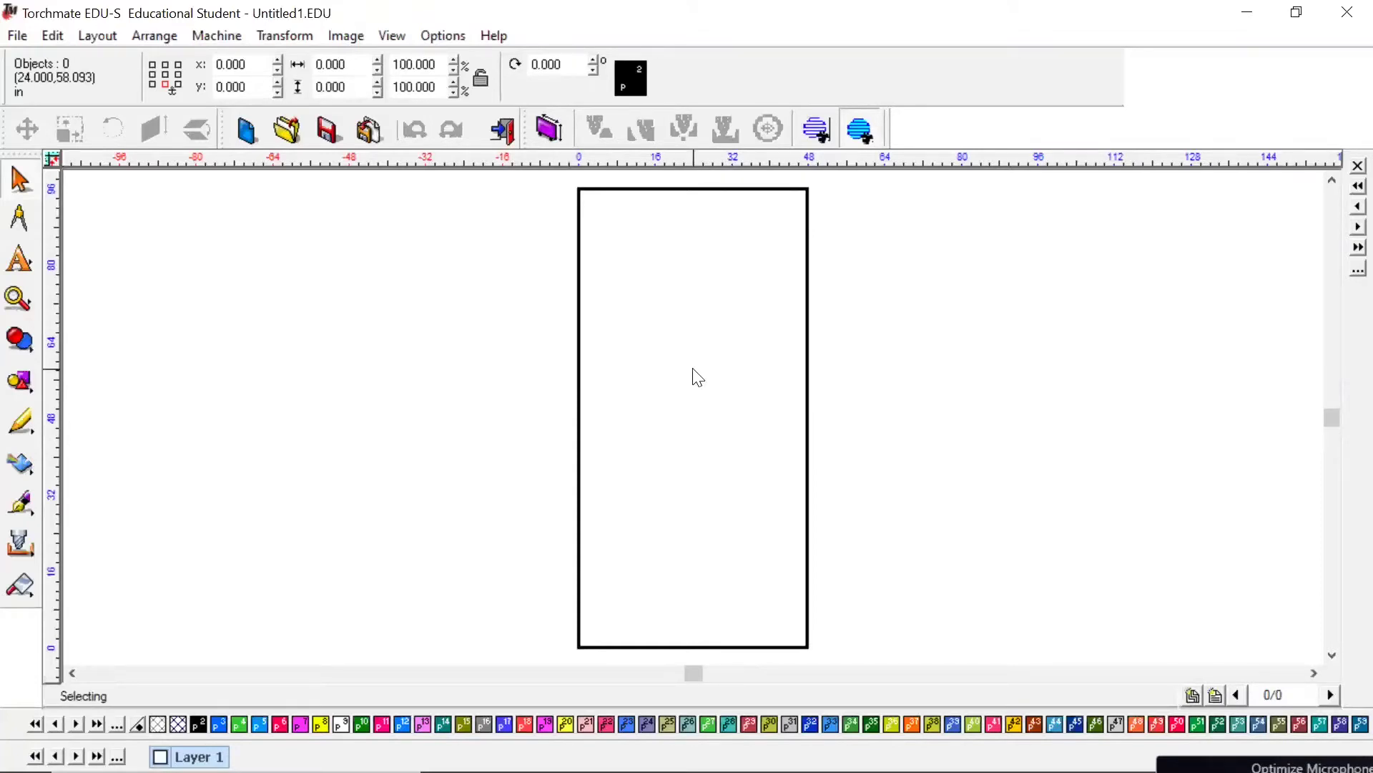
Confirm a landscape material size of 48 by 96 inches and set the current nub to the lower-left one
click(105, 40)
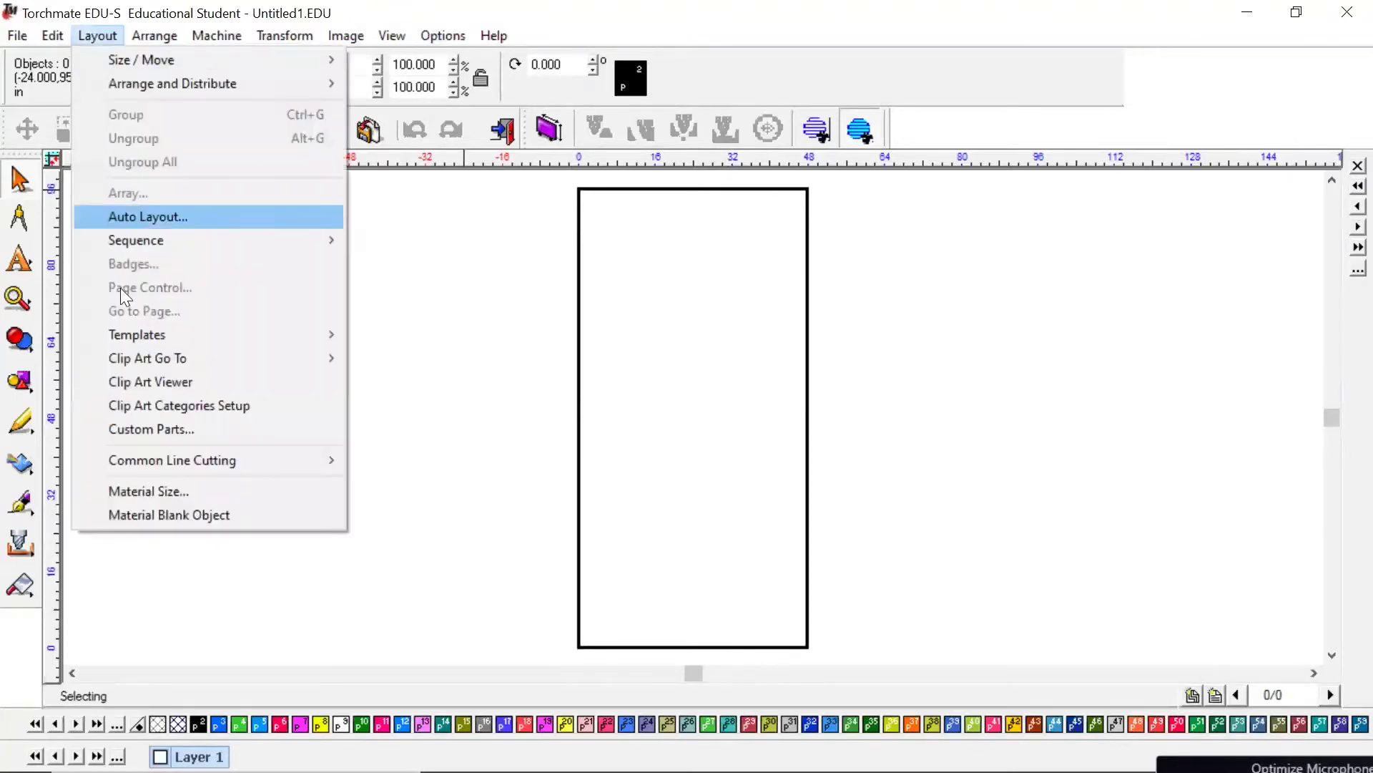
click(237, 494)
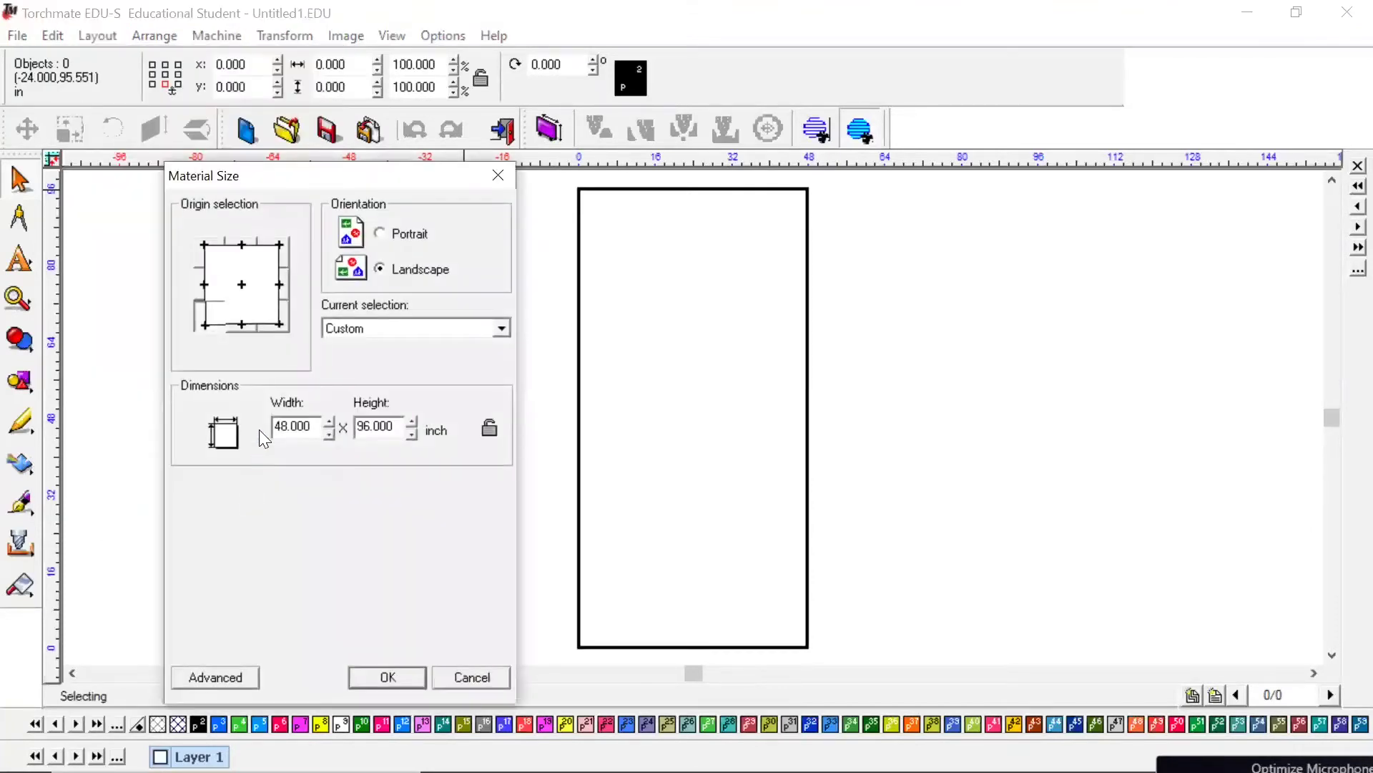
click(401, 271)
key(Return)
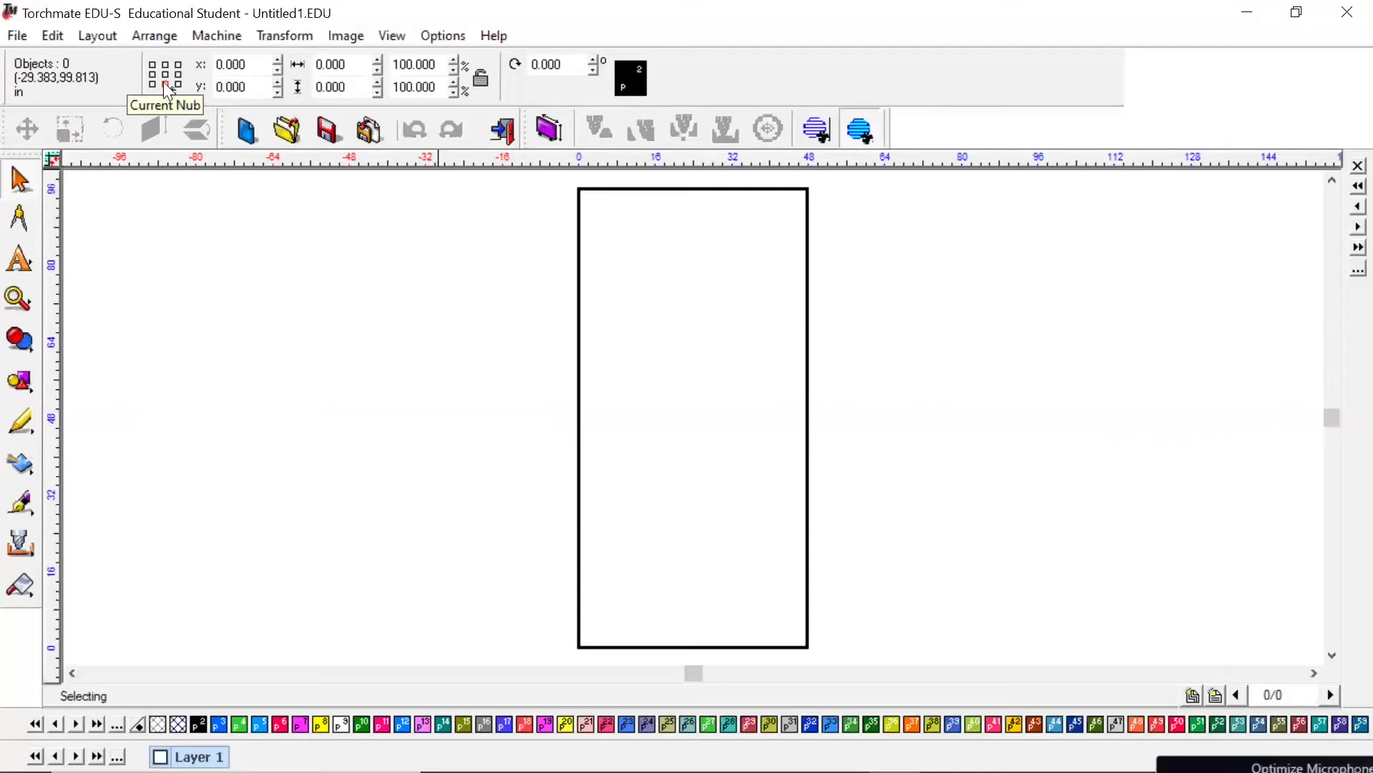
click(151, 85)
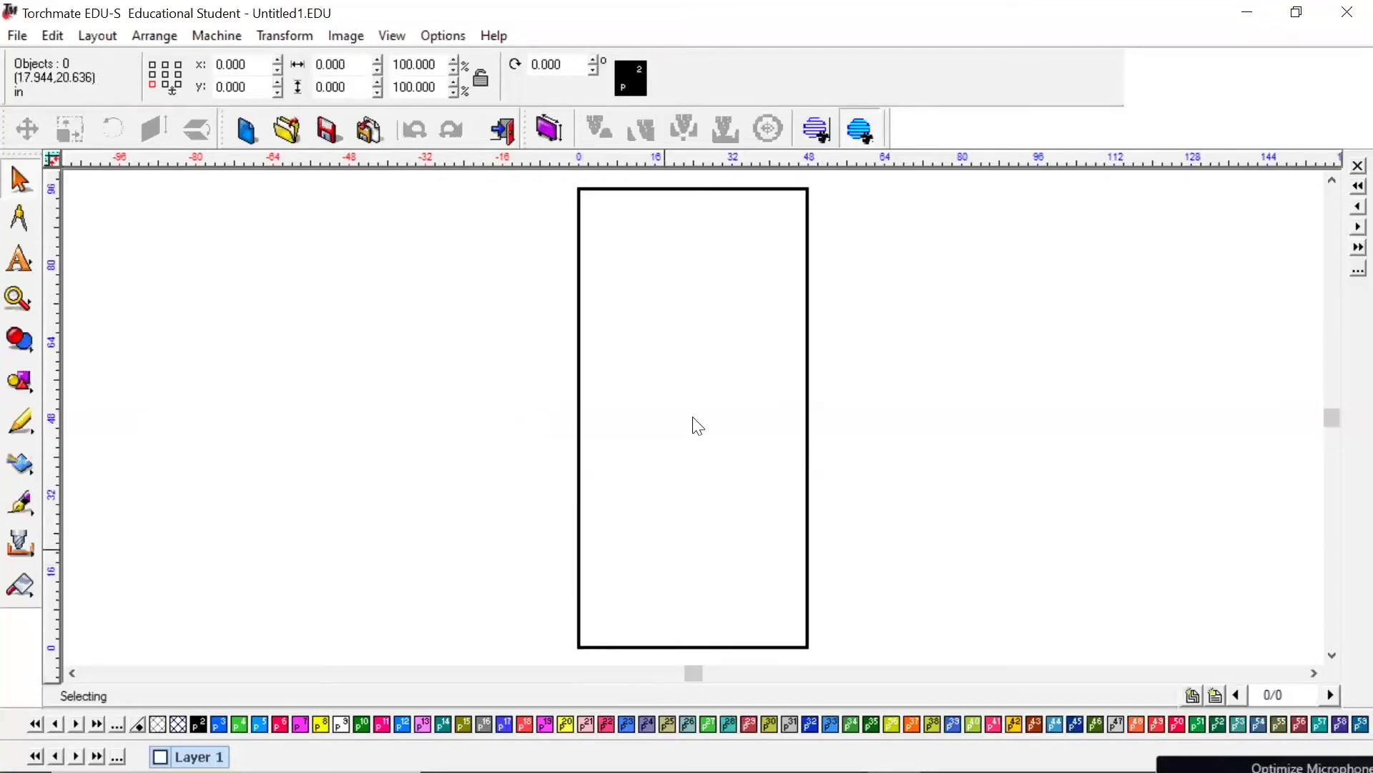
Examine the one-inch grid and the lower corners of the material outline at different magnifications
scroll(692, 418, up, 2)
scroll(693, 418, up, 2)
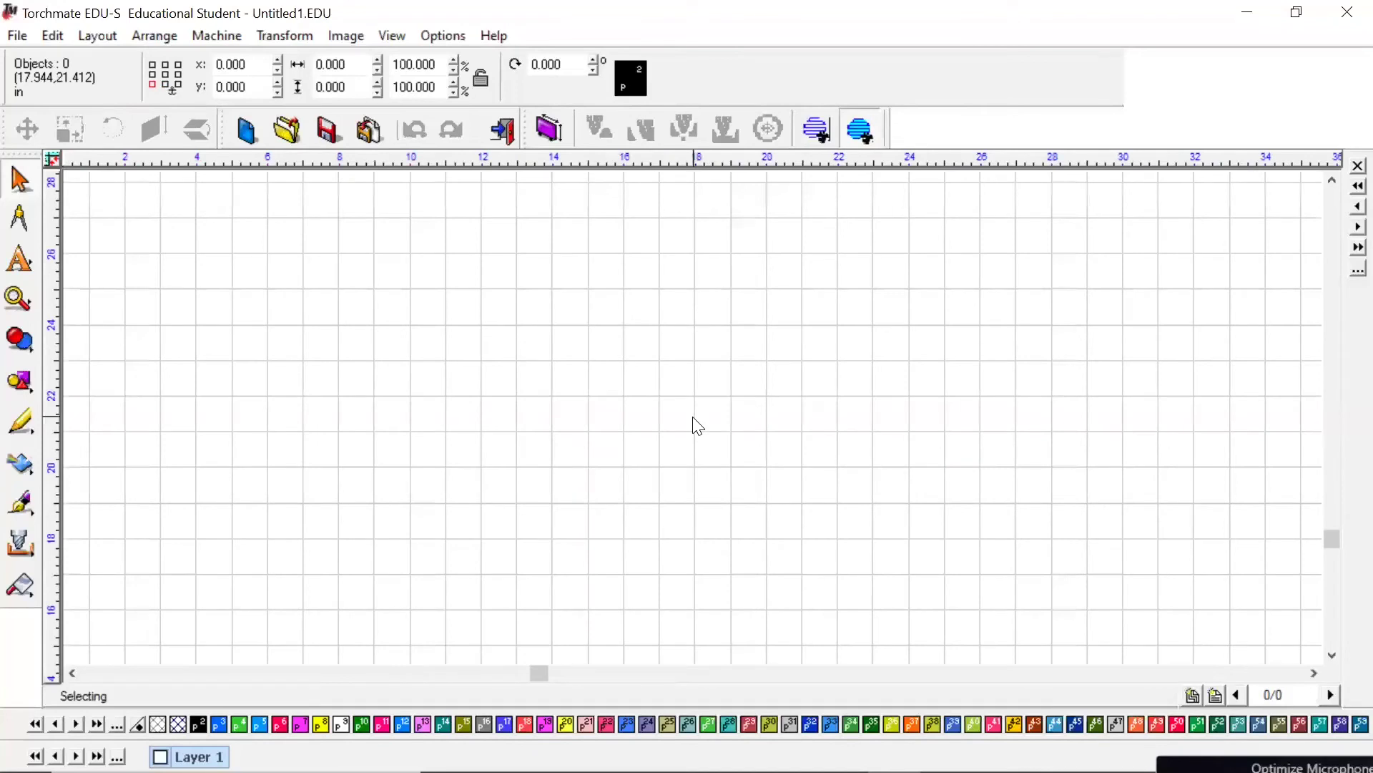
scroll(692, 418, up, 3)
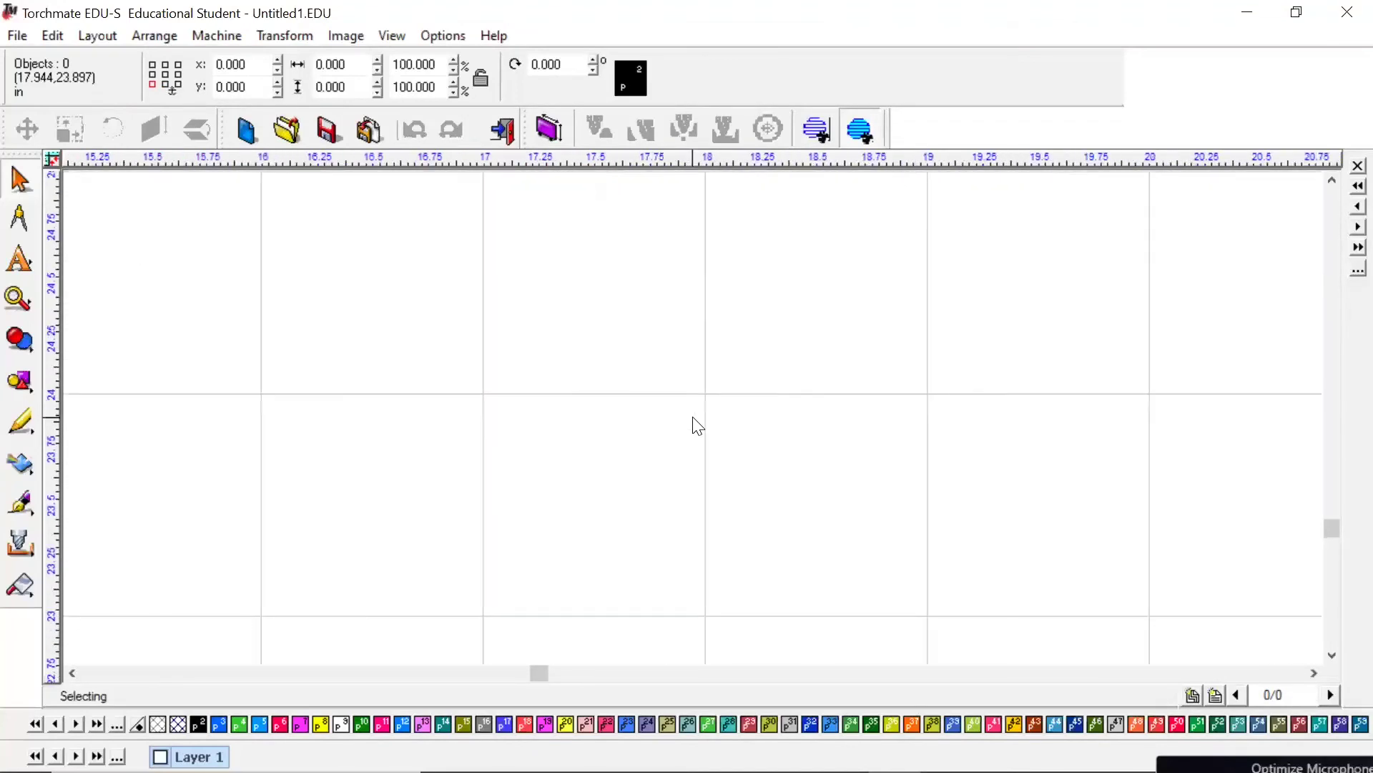
scroll(692, 418, down, 5)
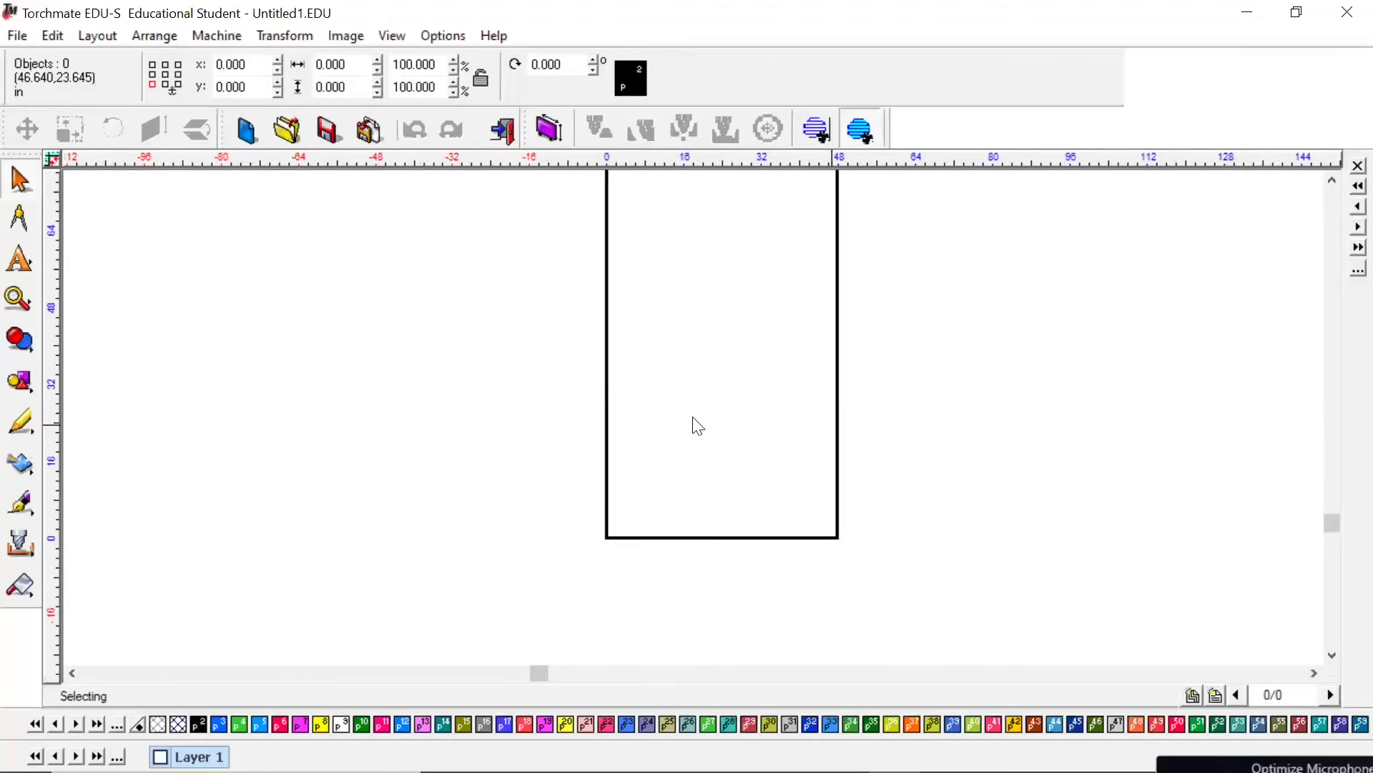
scroll(696, 426, up, 1)
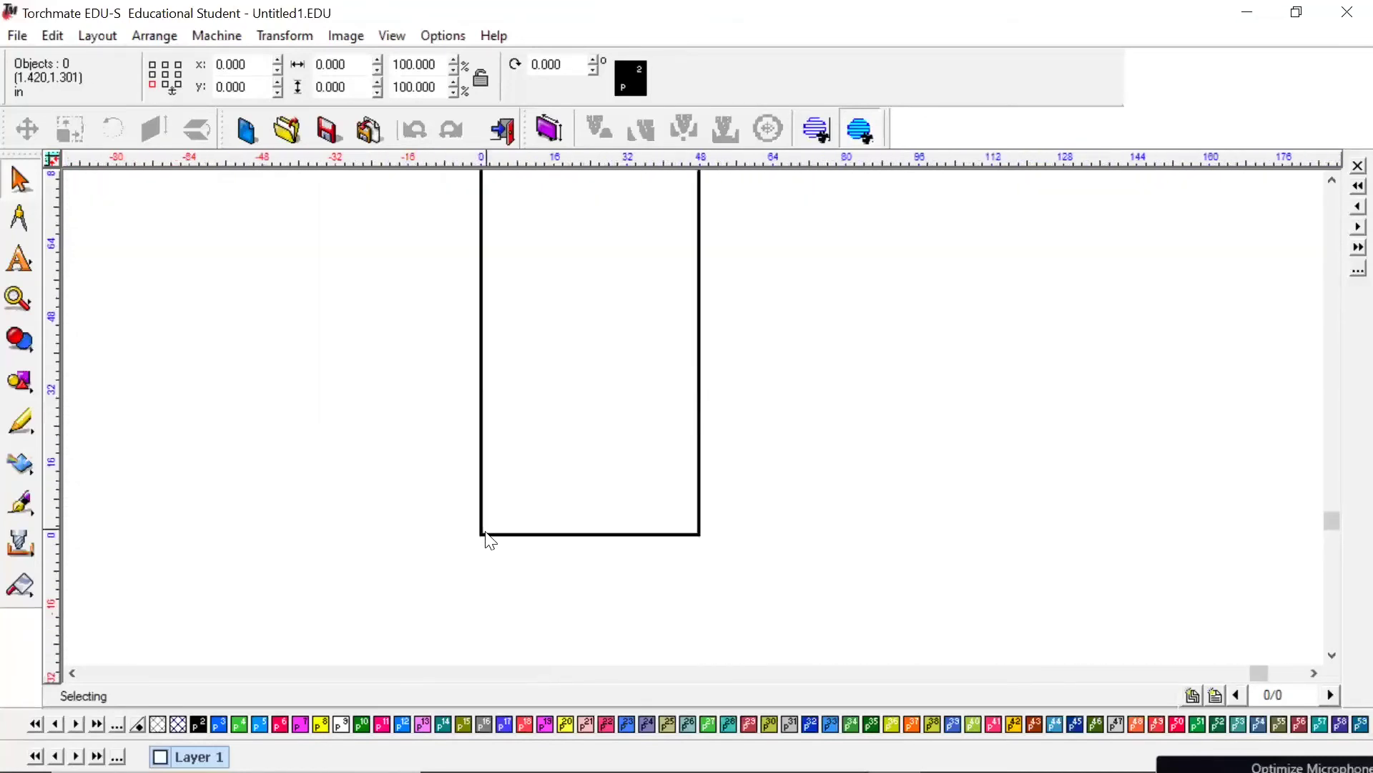
scroll(485, 543, up, 2)
scroll(693, 427, up, 2)
scroll(697, 427, down, 2)
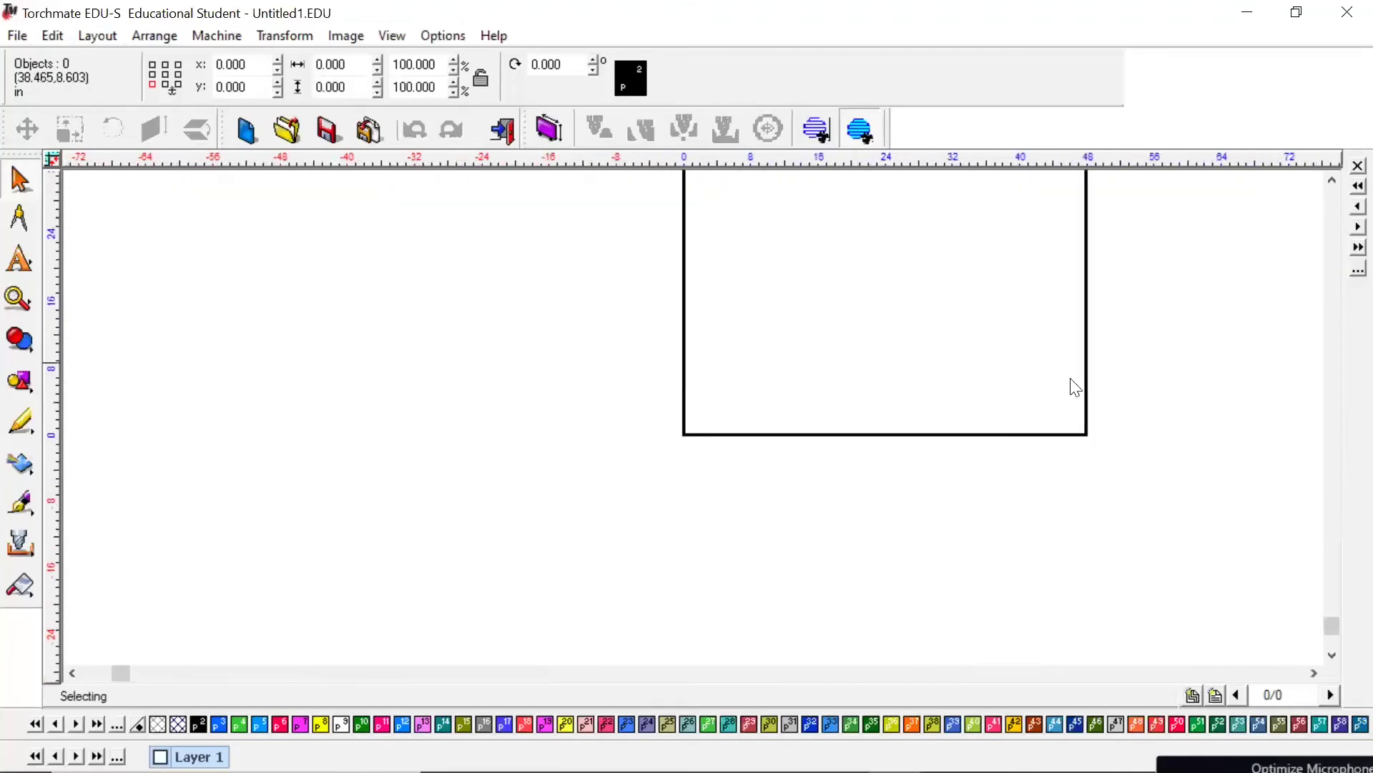
scroll(1082, 444, up, 2)
scroll(693, 426, up, 1)
scroll(694, 425, down, 4)
scroll(694, 423, up, 3)
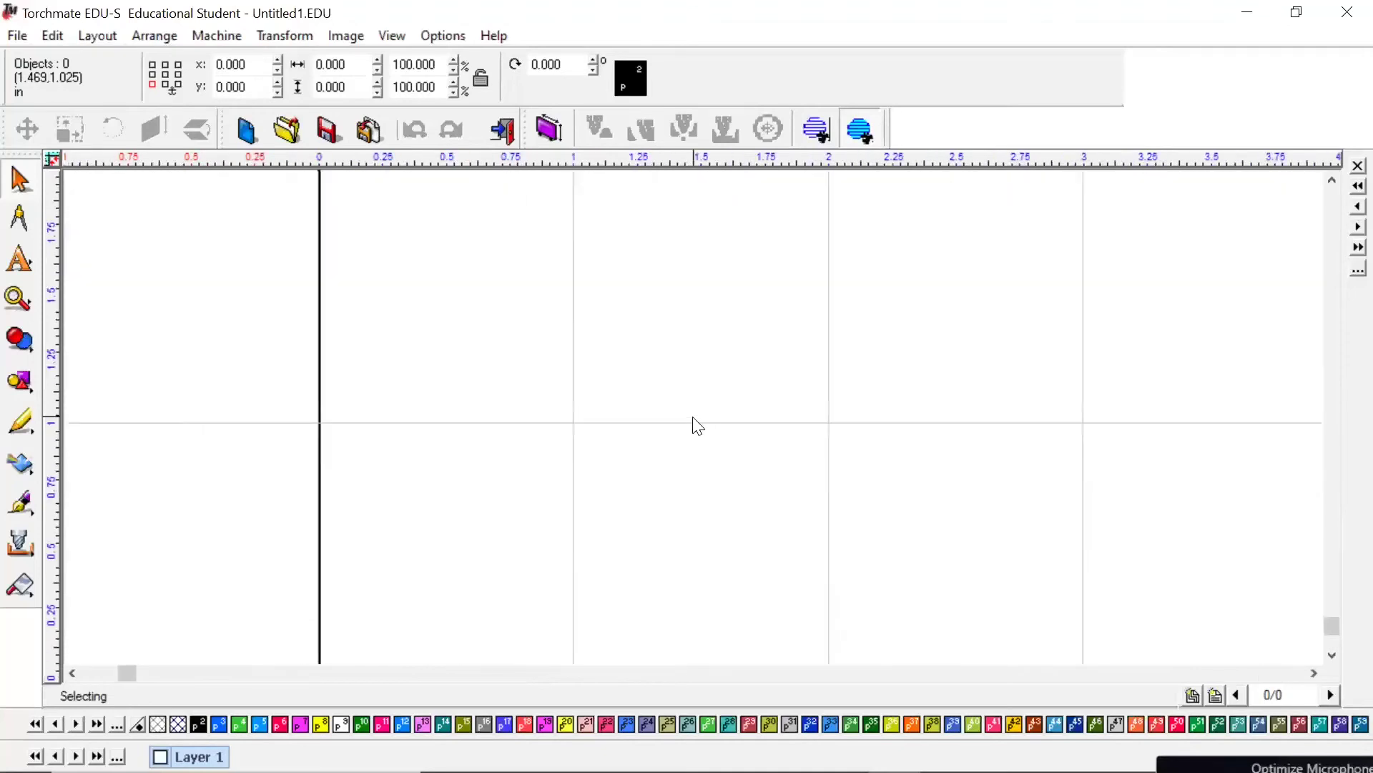
scroll(693, 424, down, 1)
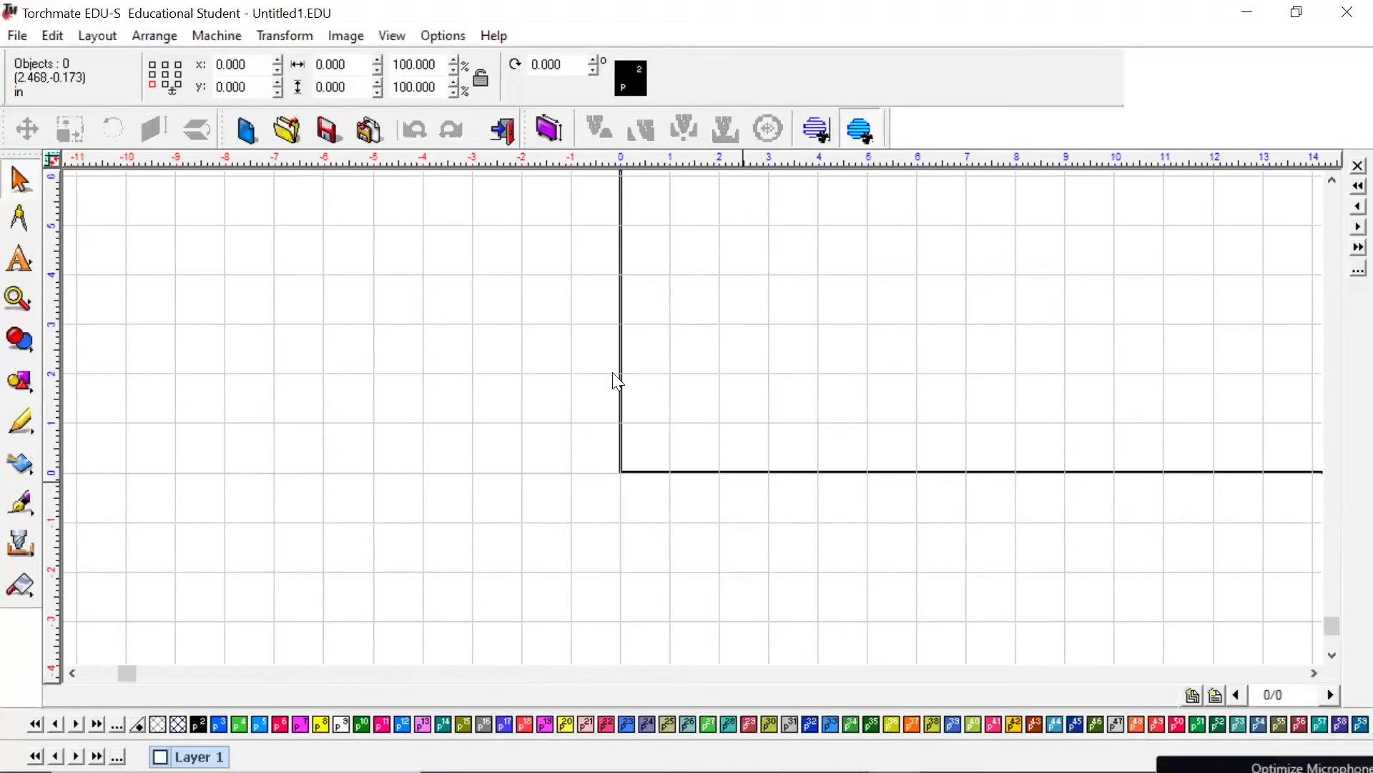
drag(706, 273, 1005, 405)
double_click(868, 315)
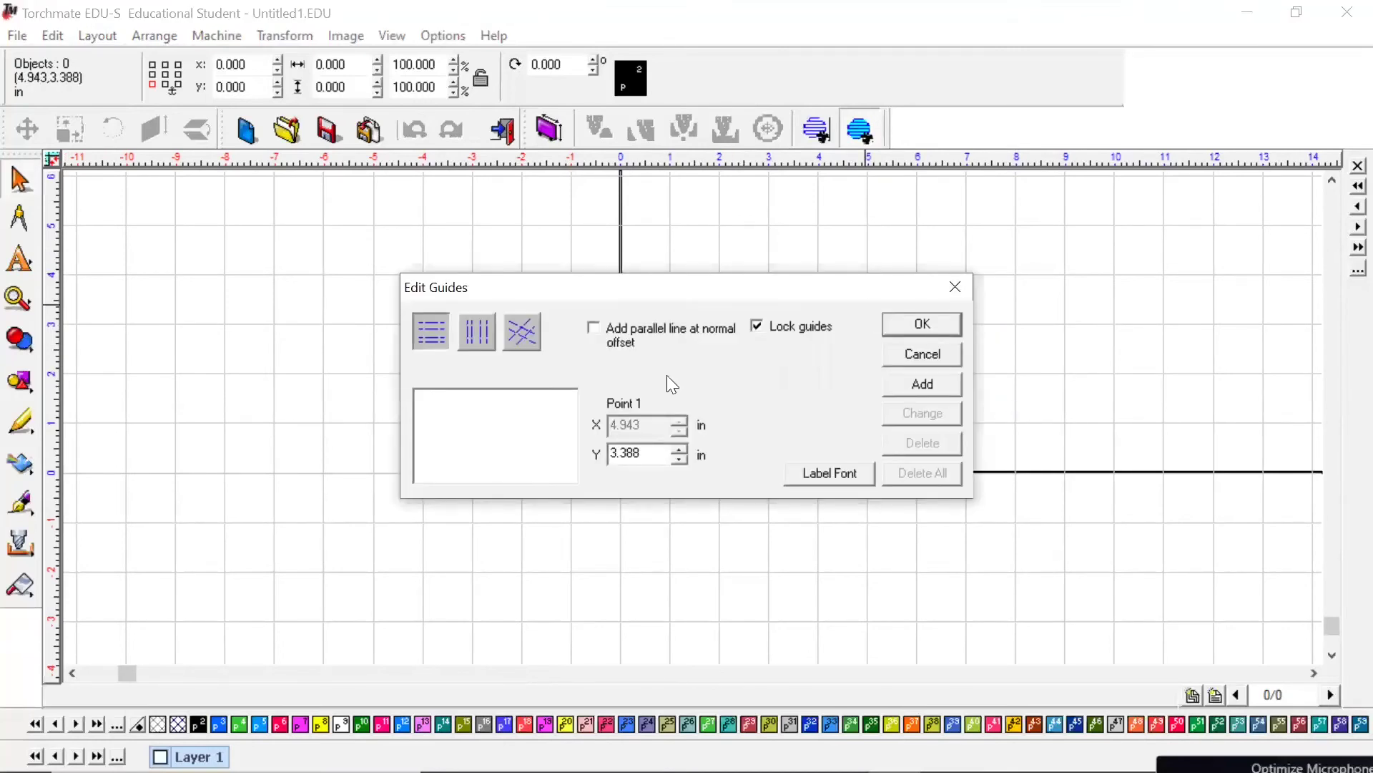
click(942, 350)
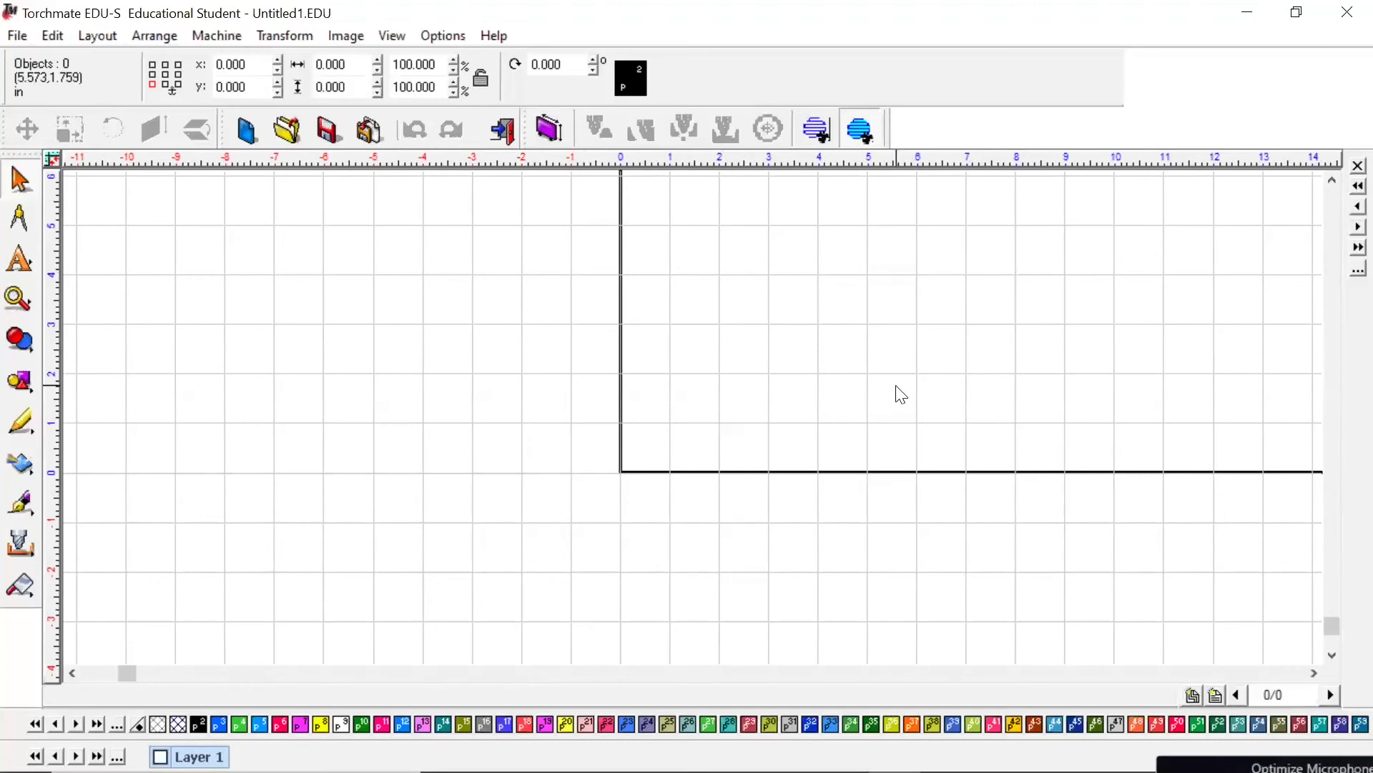
scroll(692, 419, down, 4)
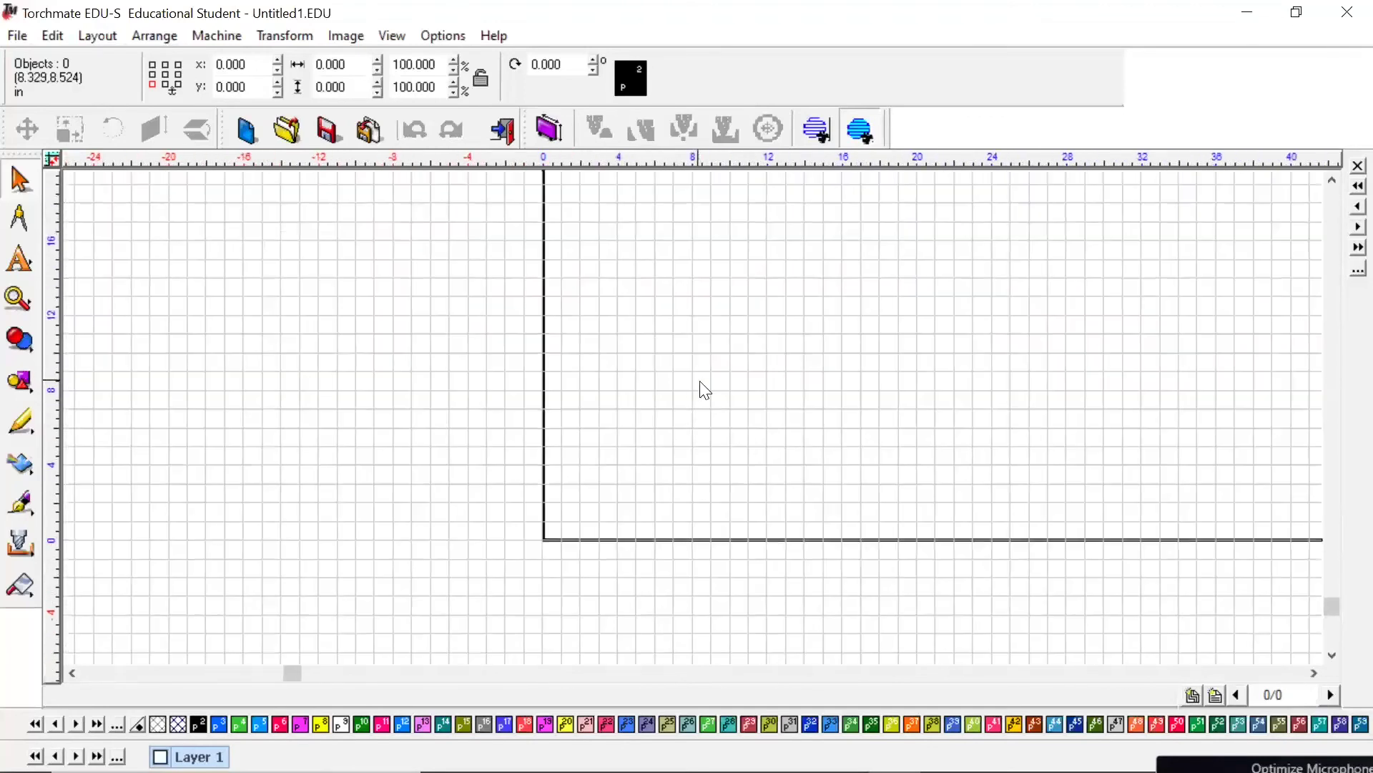
scroll(684, 401, down, 3)
scroll(702, 451, up, 4)
scroll(693, 441, down, 2)
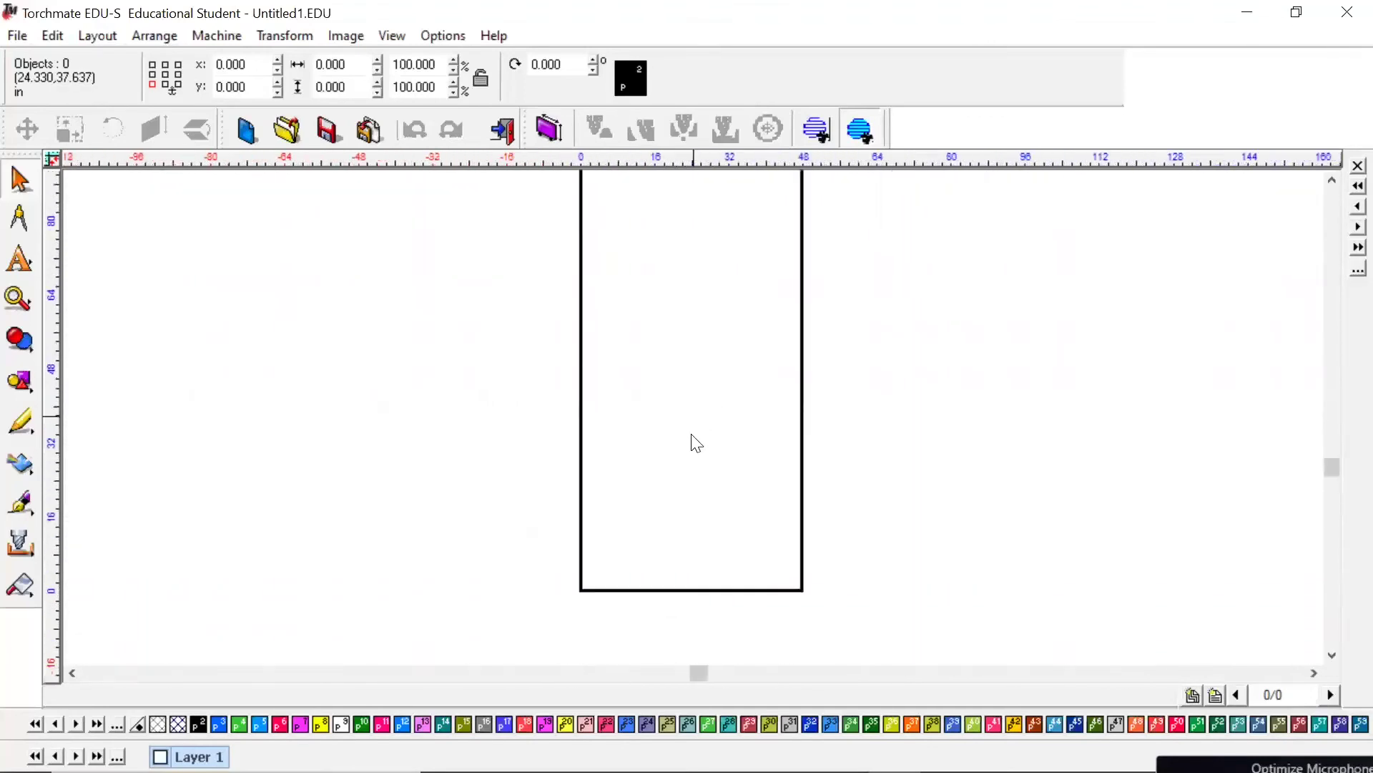